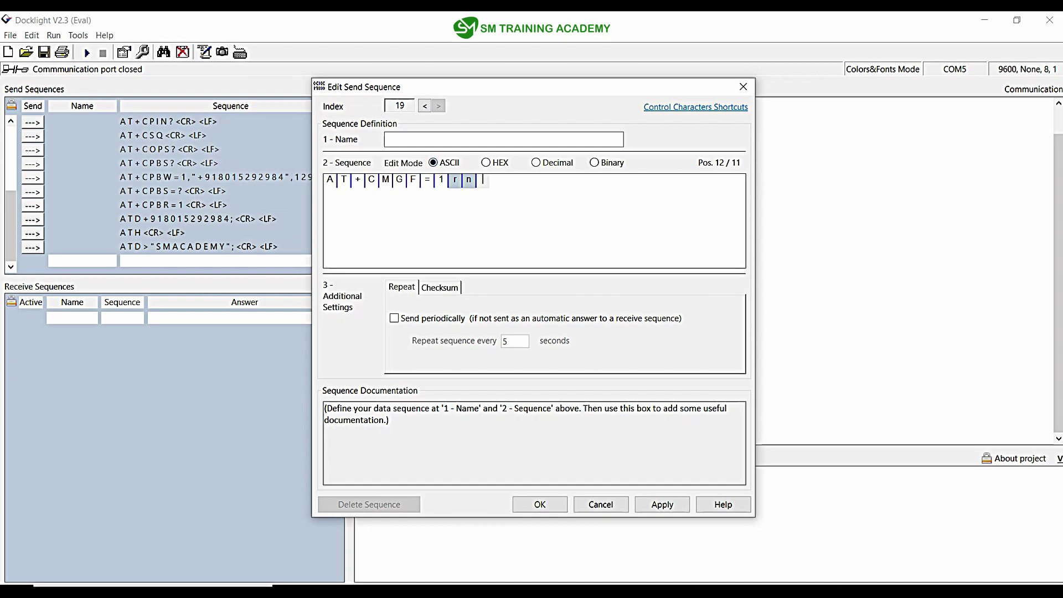
Step: Save the AT+CMGF=1 sequence, send it to the modem and highlight the OK reply
left_click(540, 504)
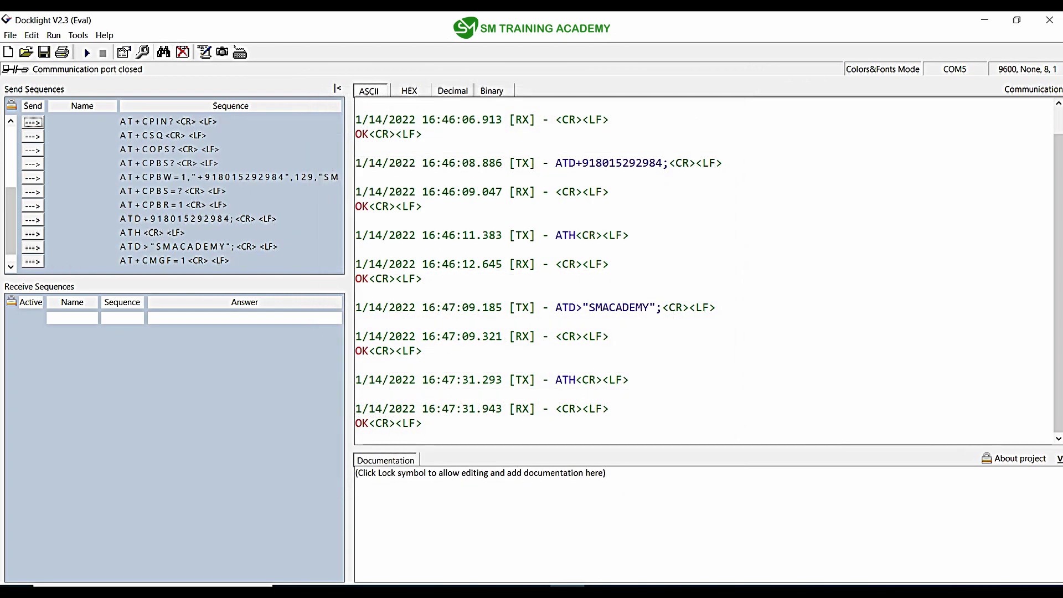
left_click(82, 260)
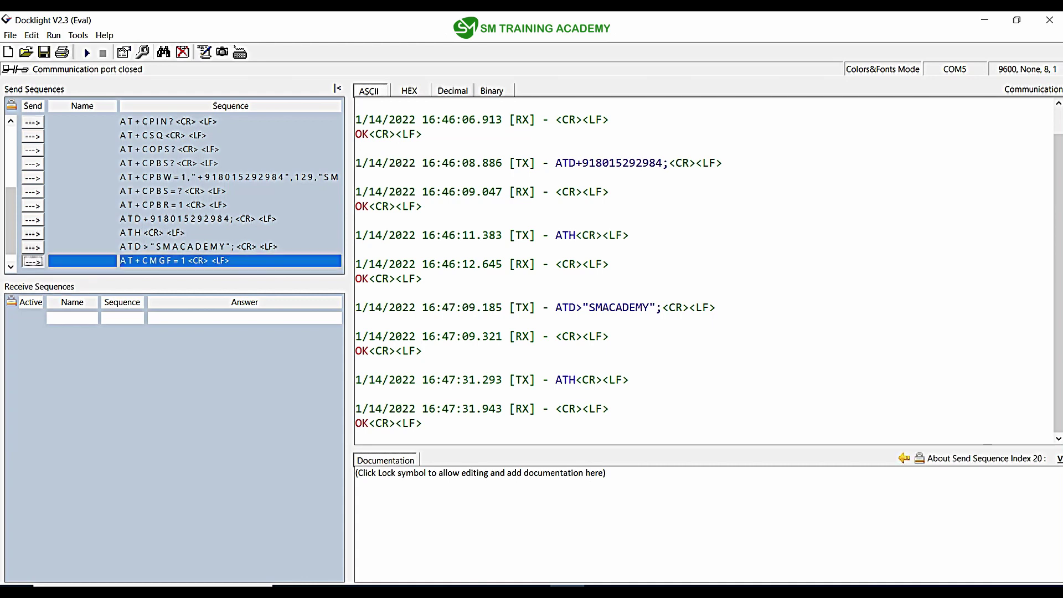
left_click(32, 261)
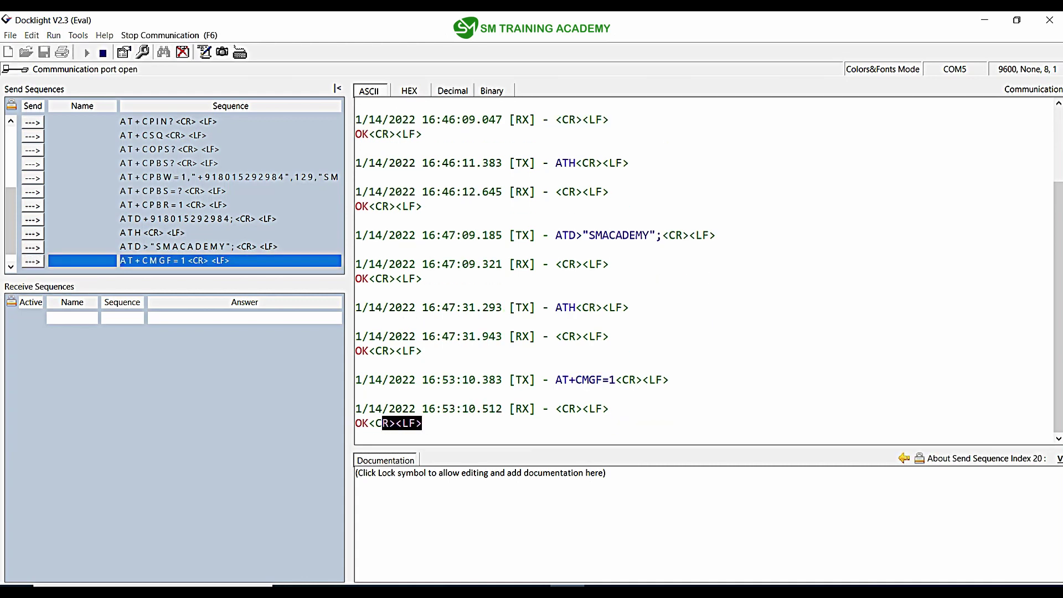
left_click_drag(382, 423, 555, 409)
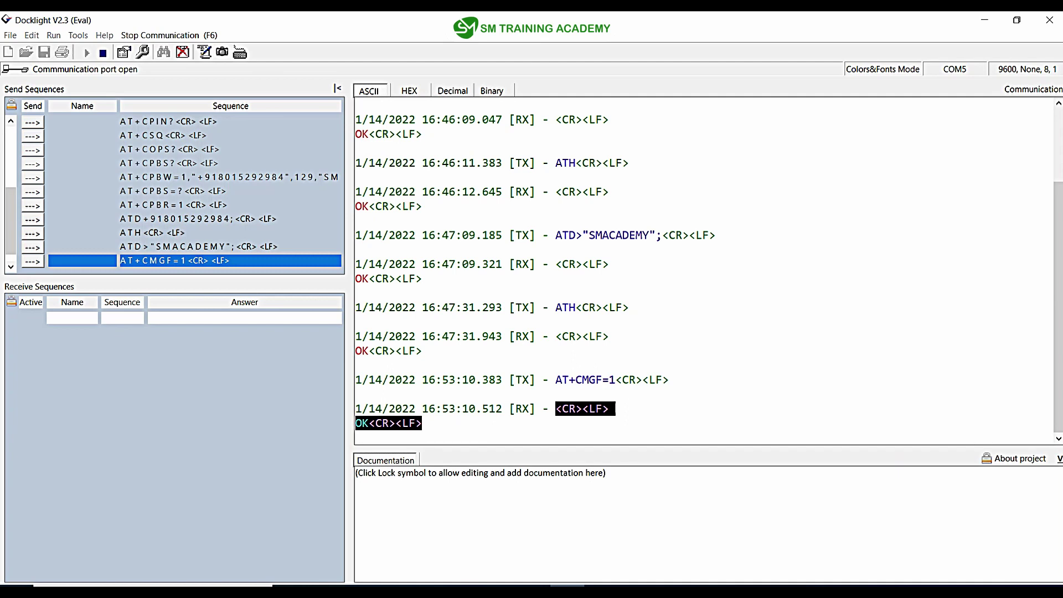
mouse_move(498, 591)
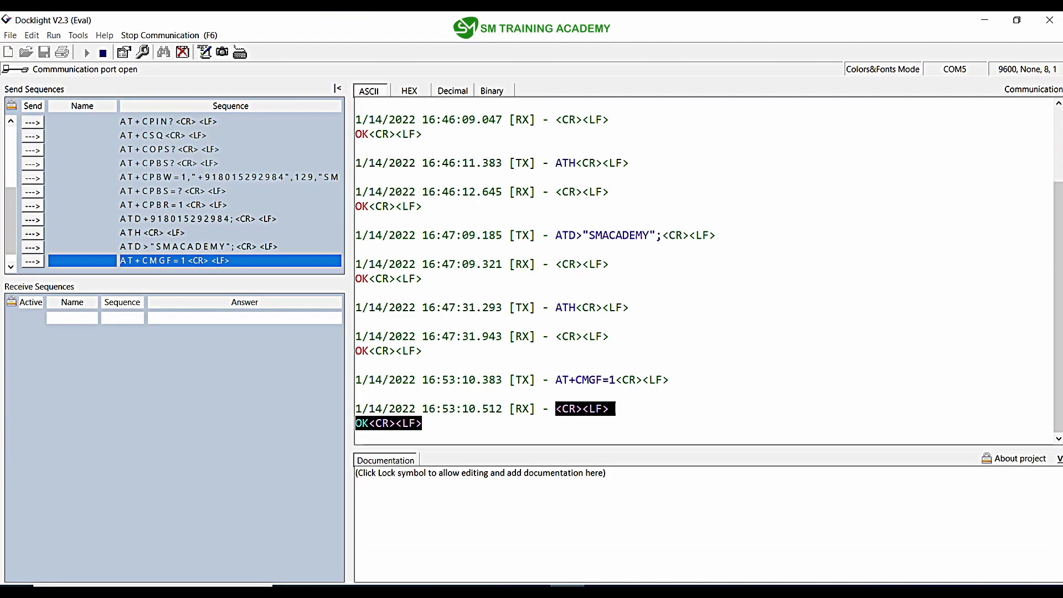
Step: Close the port and add sequence AT+CMGS= with the recipient's number in quotes, plus hex 0D0A
key("Down")
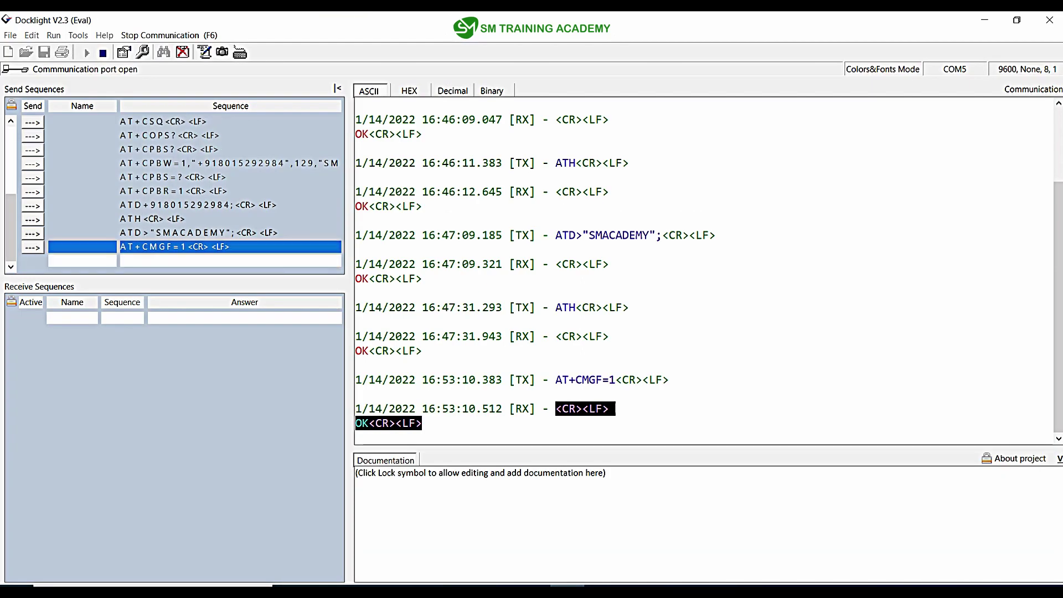
key("F6")
key("Return")
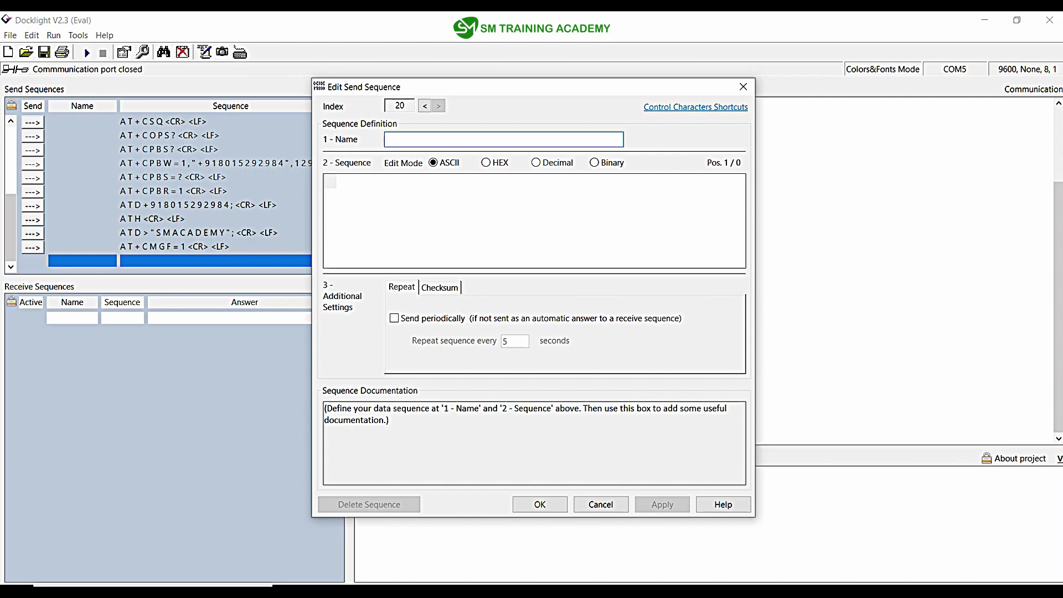
type("A")
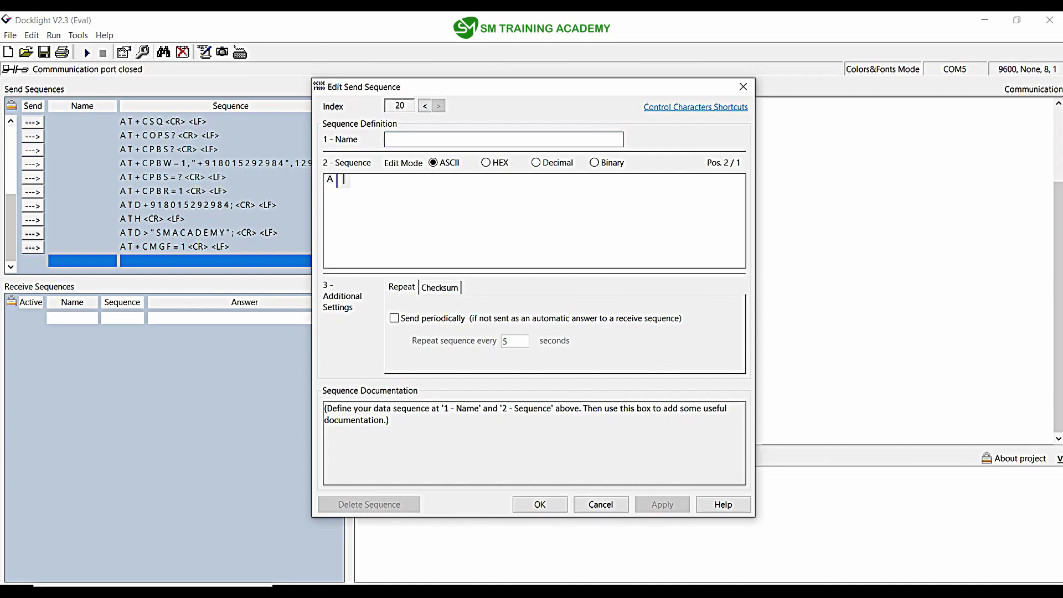
type("T+CMG")
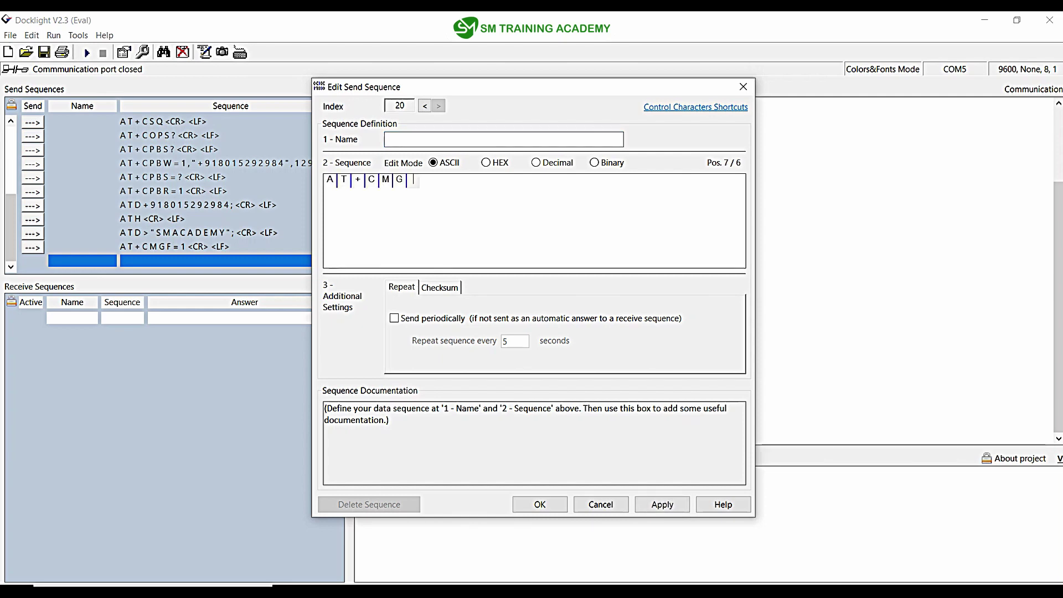
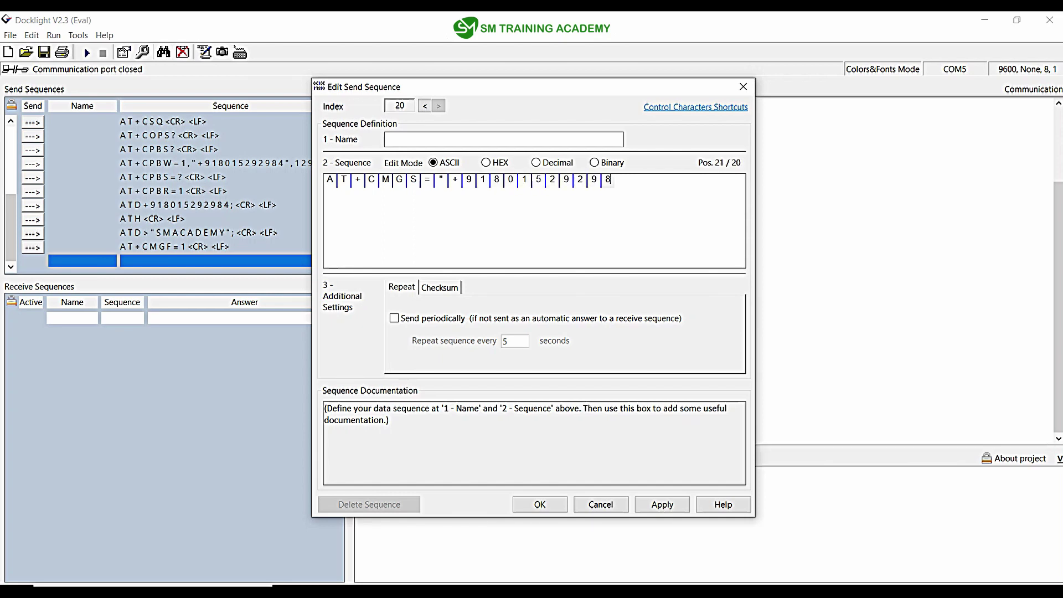
type("\"")
key("alt+h")
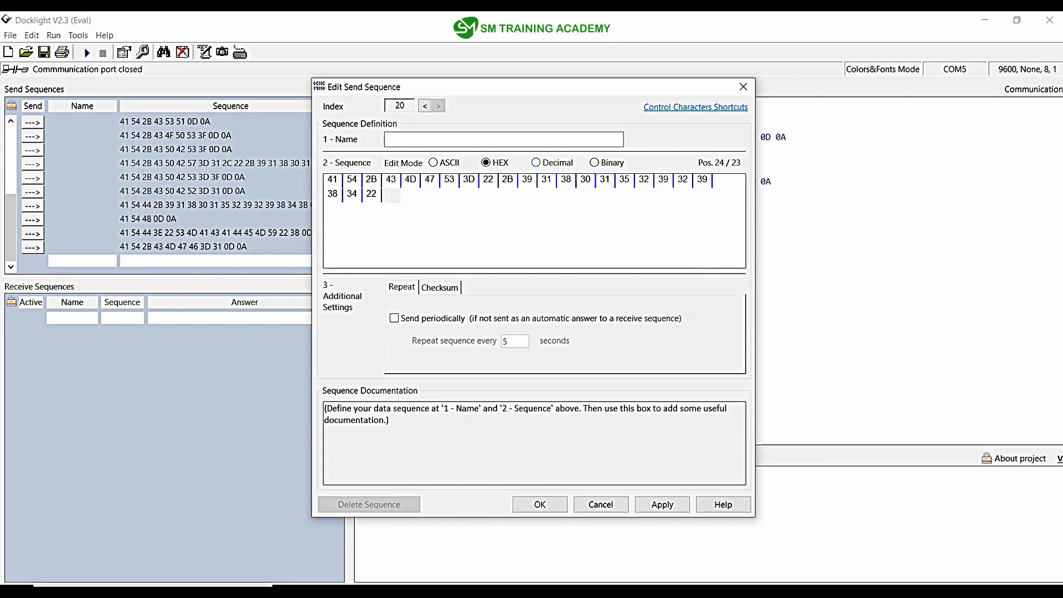
type("0D0A")
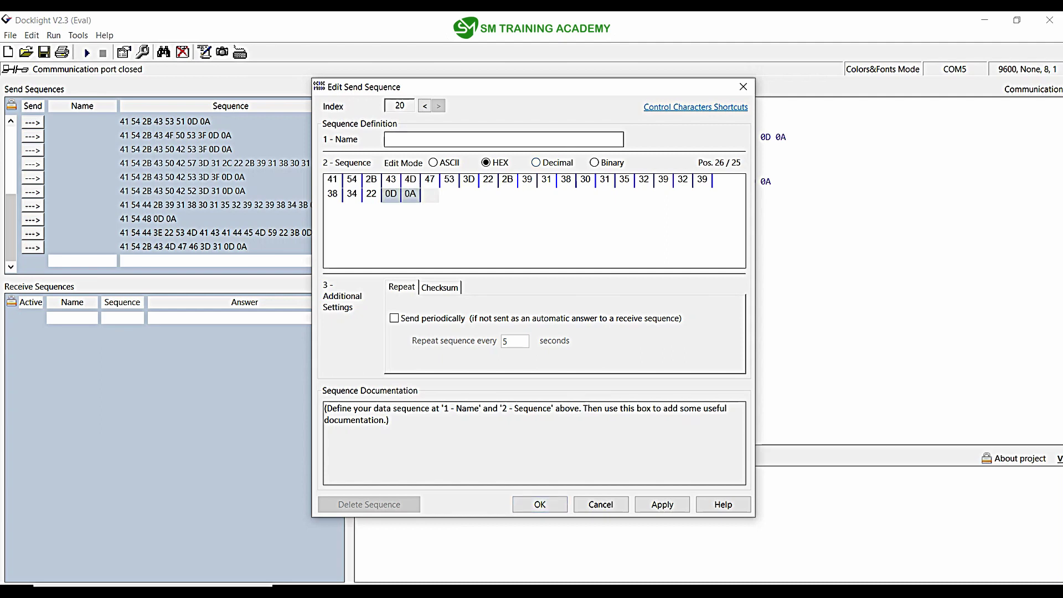
key("alt+a")
key("Return")
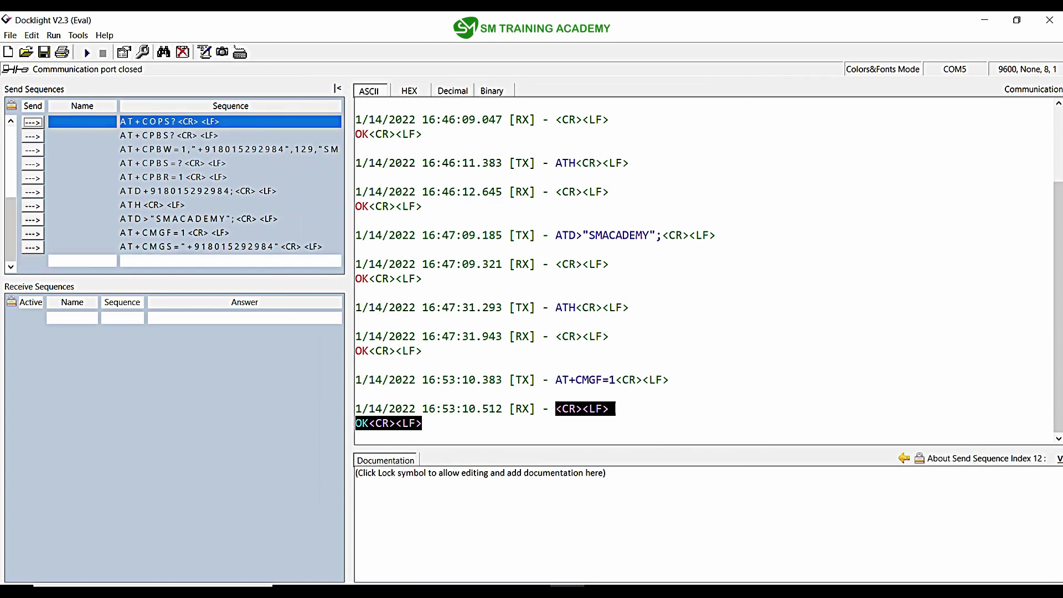
Step: Create a new send sequence after AT+CMGS containing the text HELLO FROM SM
left_click(82, 247)
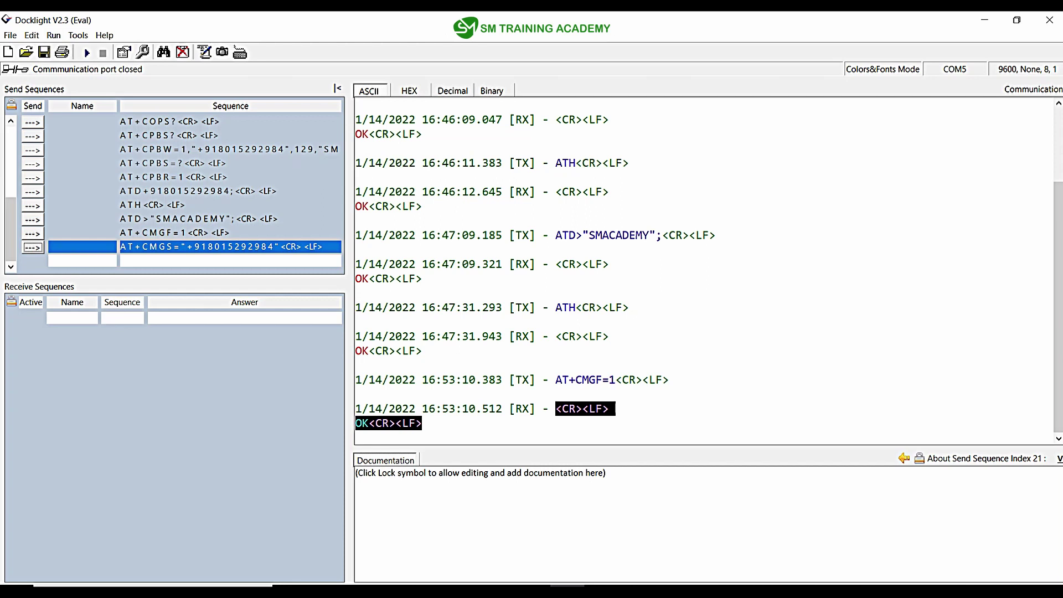
double_click(83, 261)
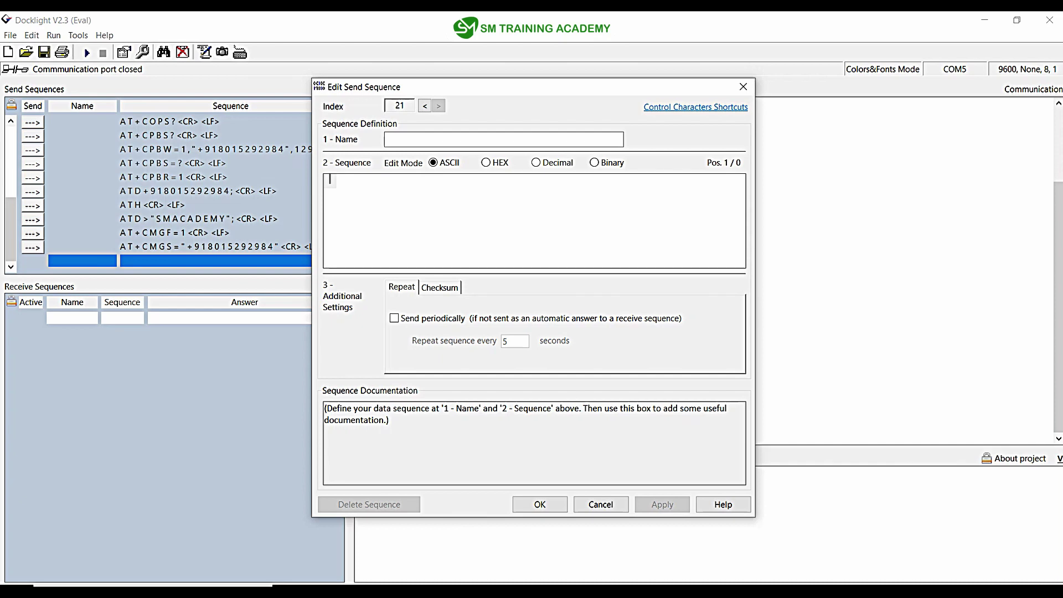
type("hELLO")
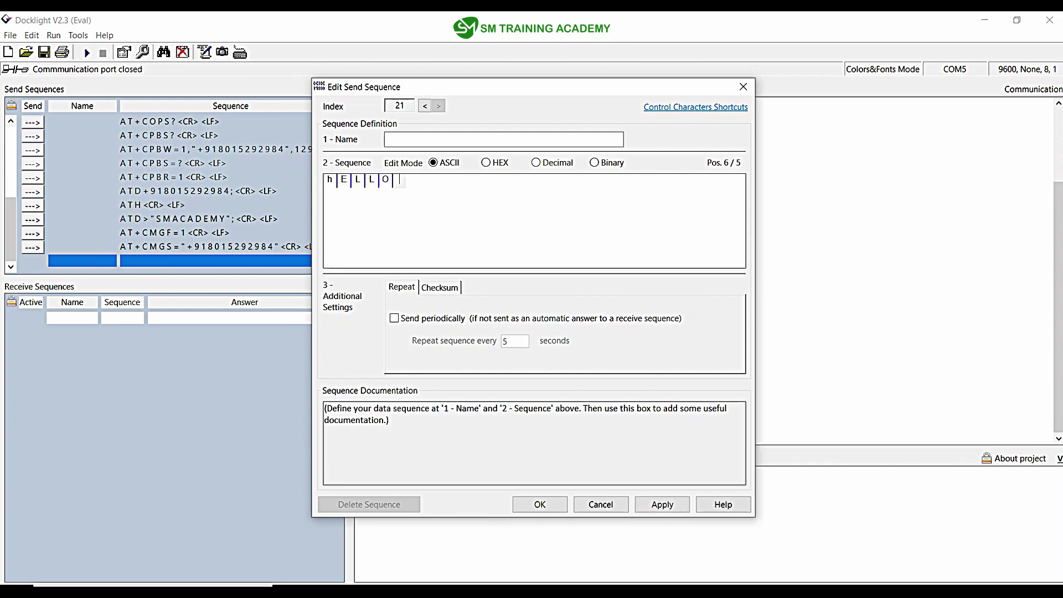
key("BackSpace")
key("BackSpace")
key("BackSpace")
key("BackSpace")
key("BackSpace")
type("HELLO FROM SM")
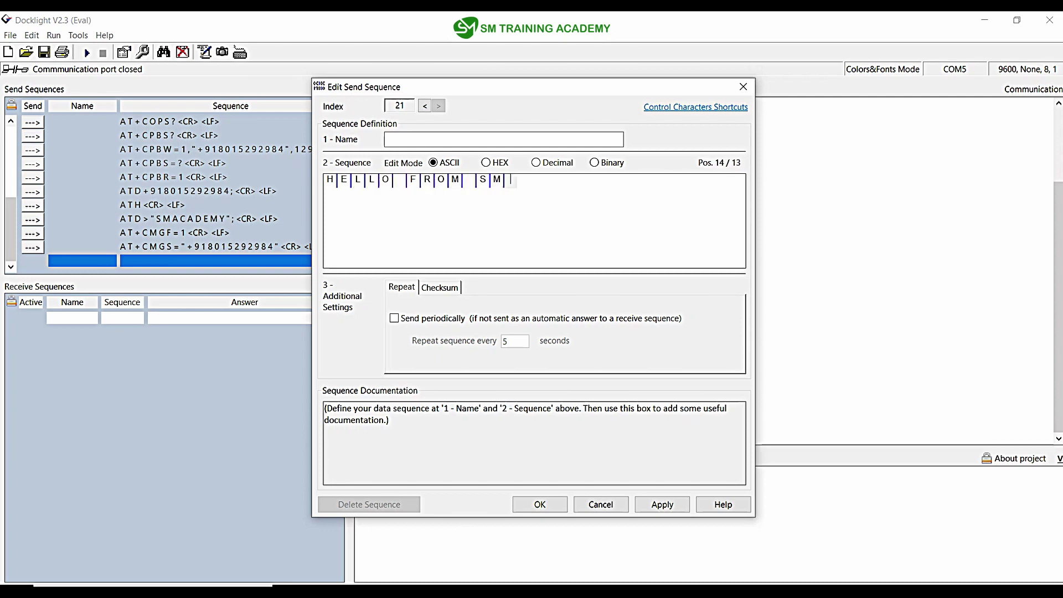
Step: Append the hex byte 1A (SUB) to the message and save the sequence
left_click(486, 162)
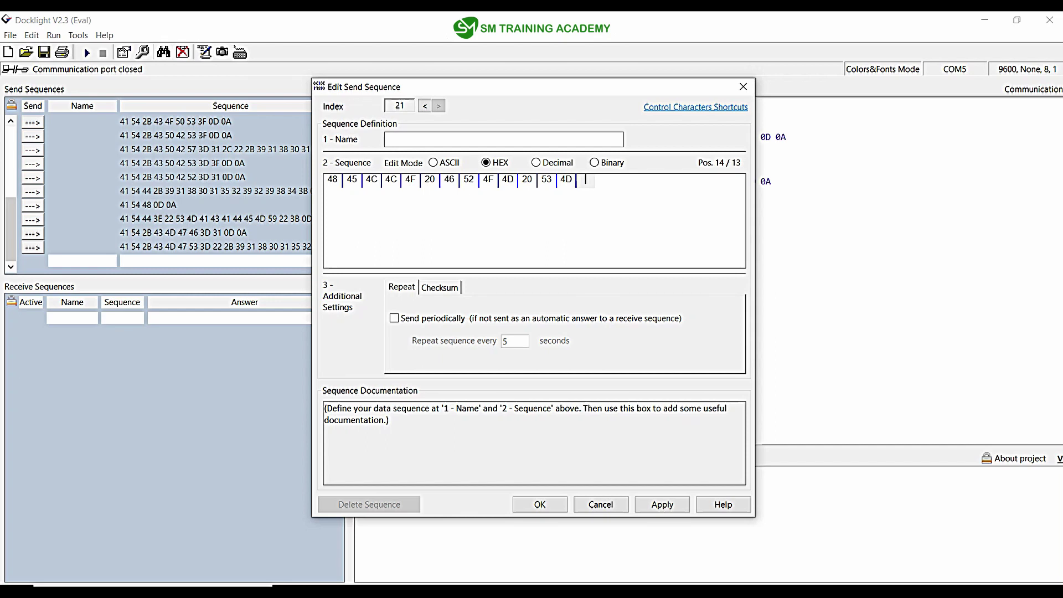
type("1A")
key("F5")
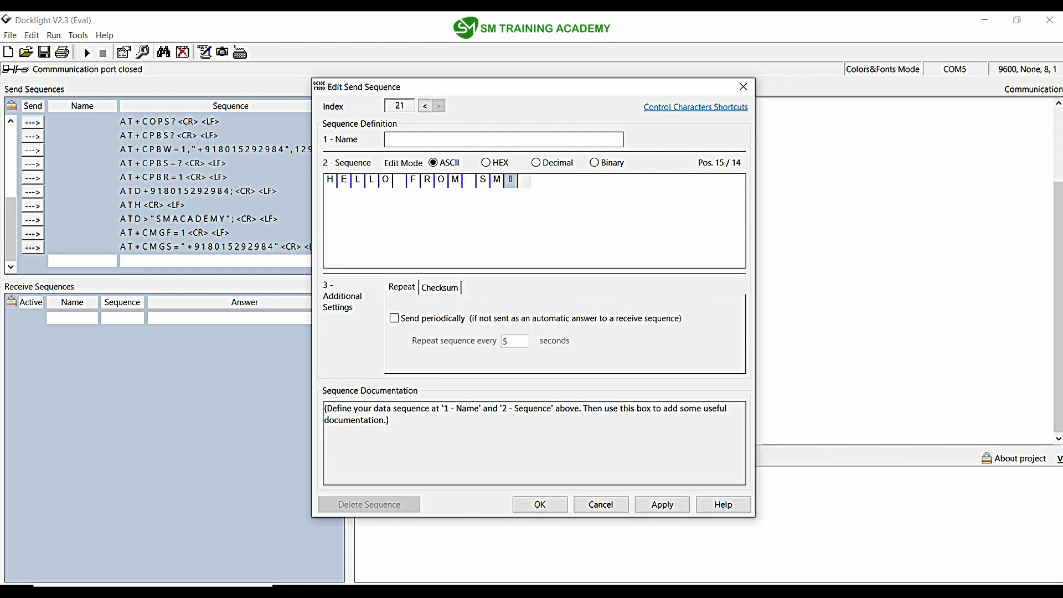
left_click(485, 162)
left_click(433, 162)
key("Return")
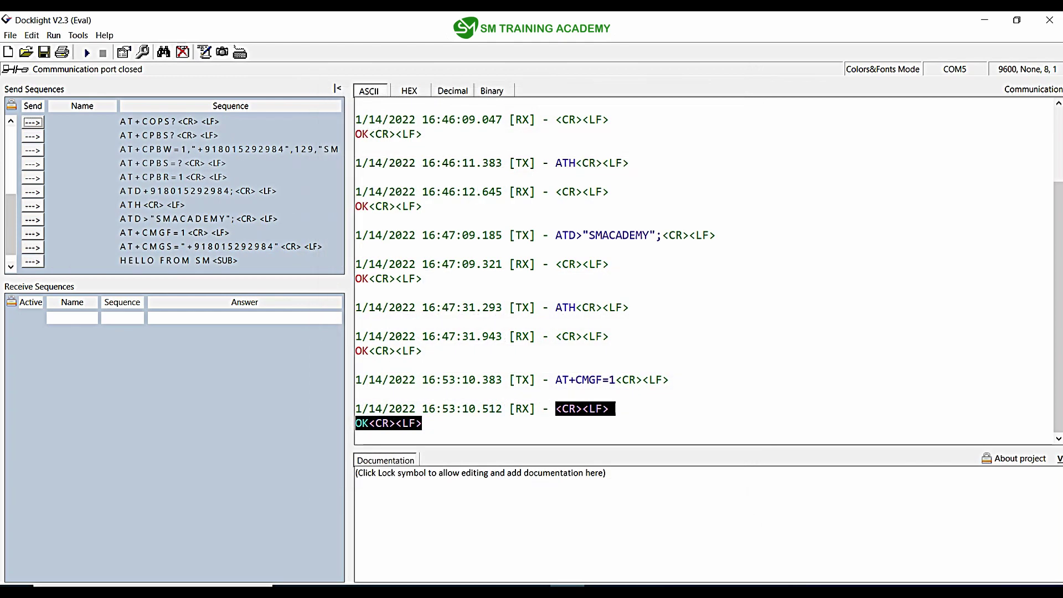
Step: Open the COM5 port by sending the plain AT test command, then scroll to the list's end
left_click(81, 247)
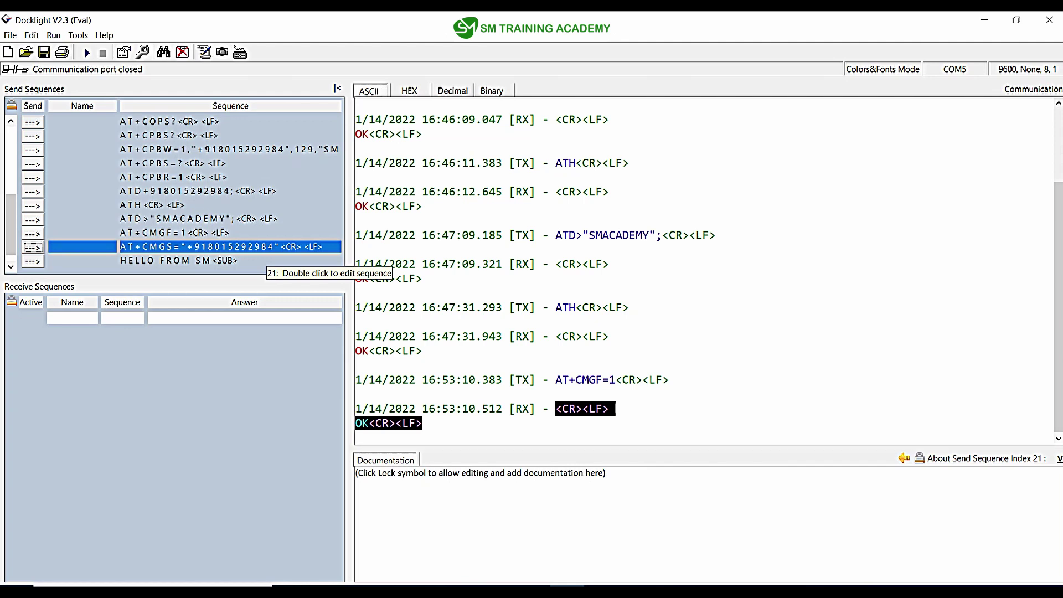
left_click(166, 260)
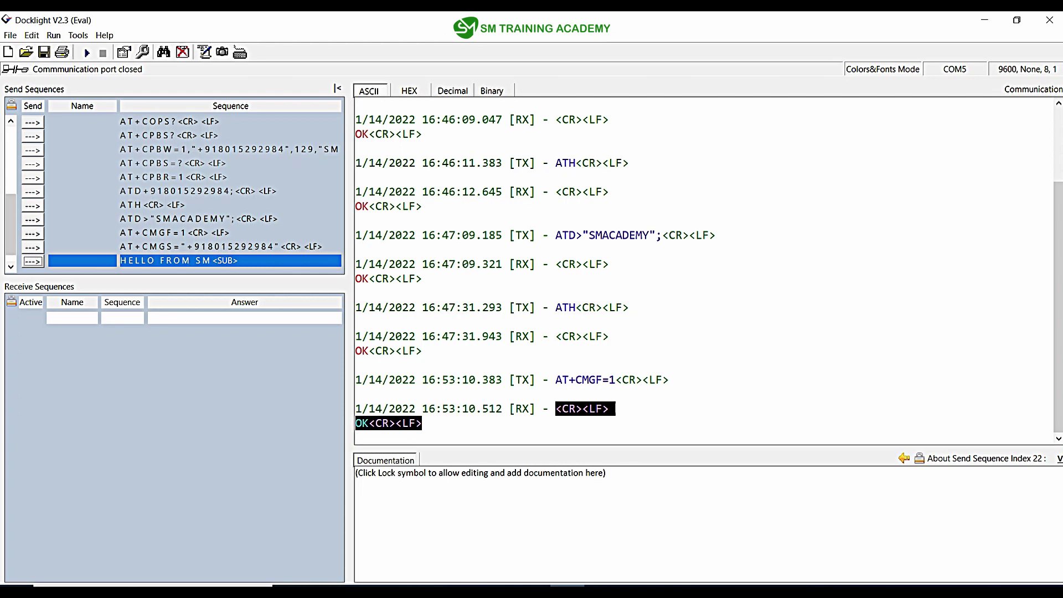
left_click(422, 423)
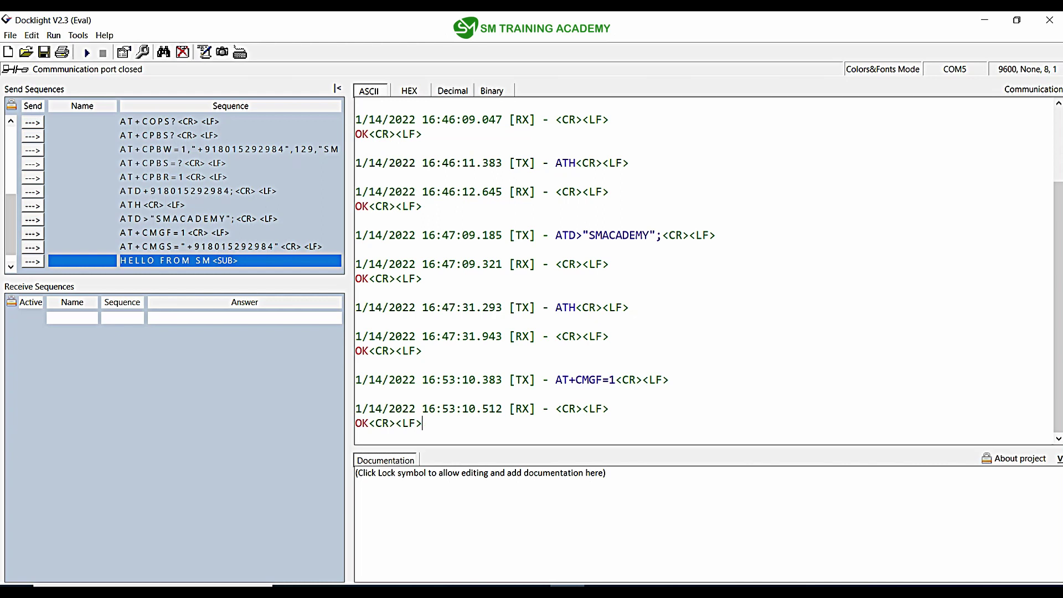
scroll(174, 191, "up", 5)
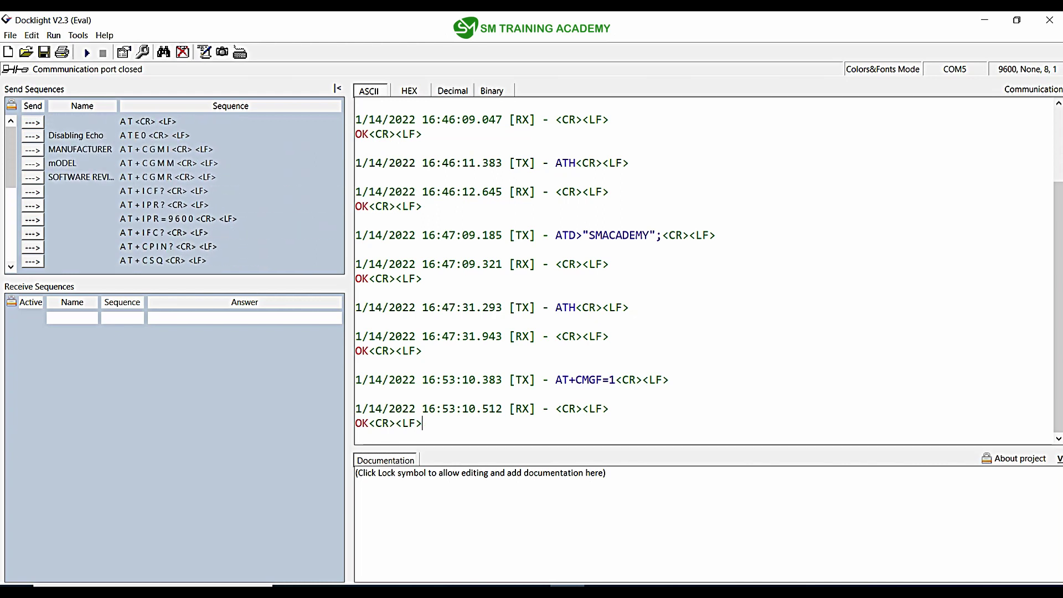
left_click(32, 121)
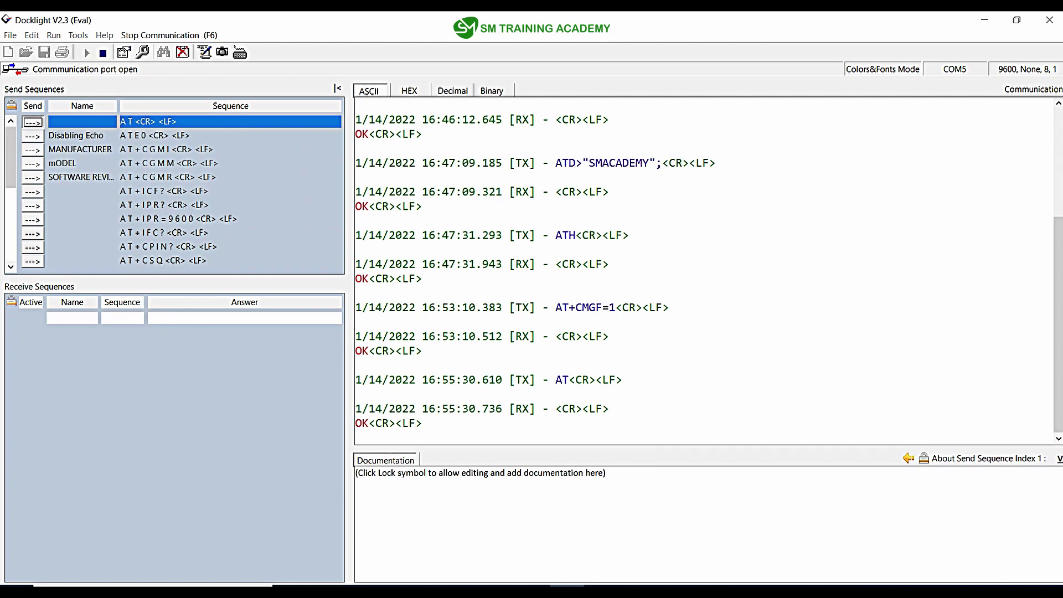
scroll(174, 191, "down", 3)
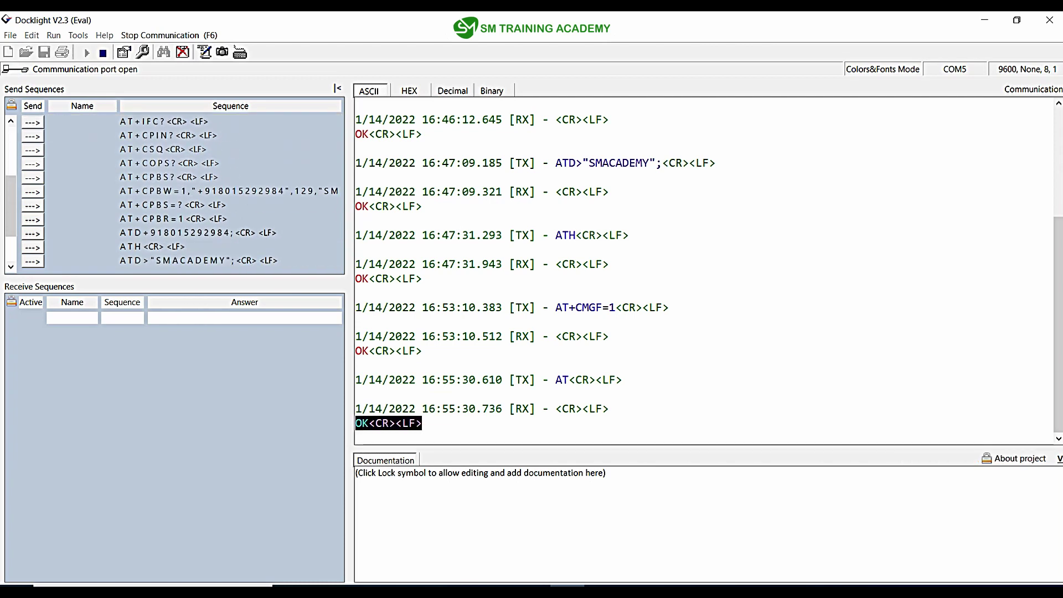
scroll(175, 191, "down", 1)
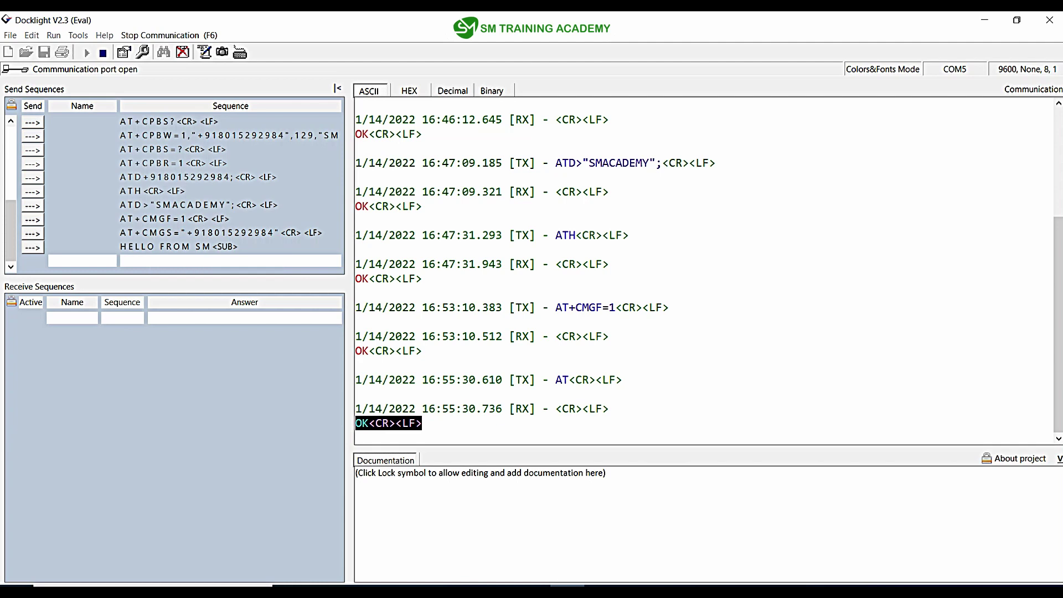
Step: Send AT+CMGS followed by HELLO FROM SM to text the stored number
left_click(33, 233)
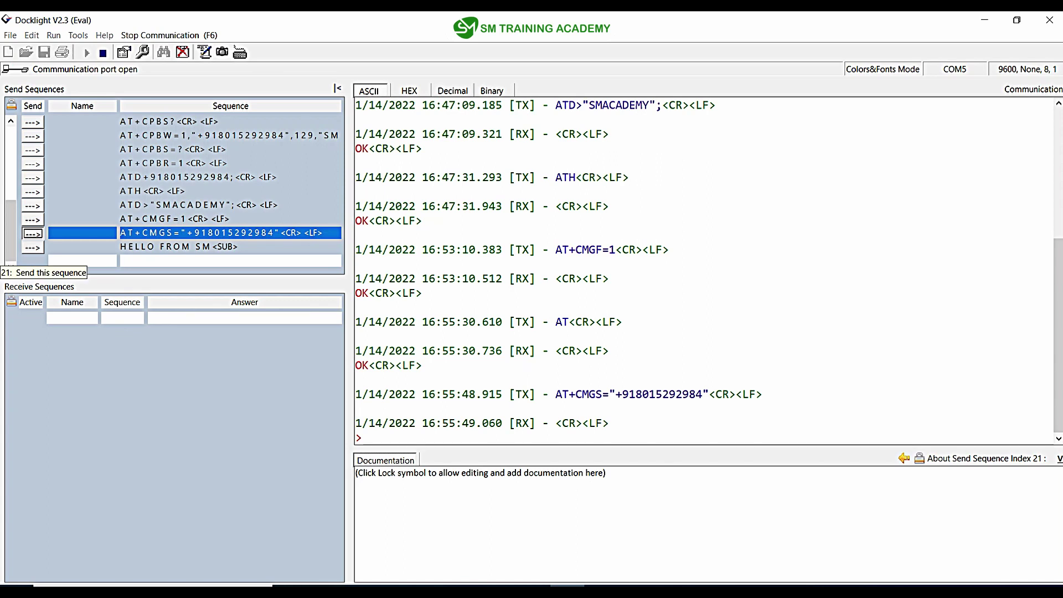
left_click(32, 247)
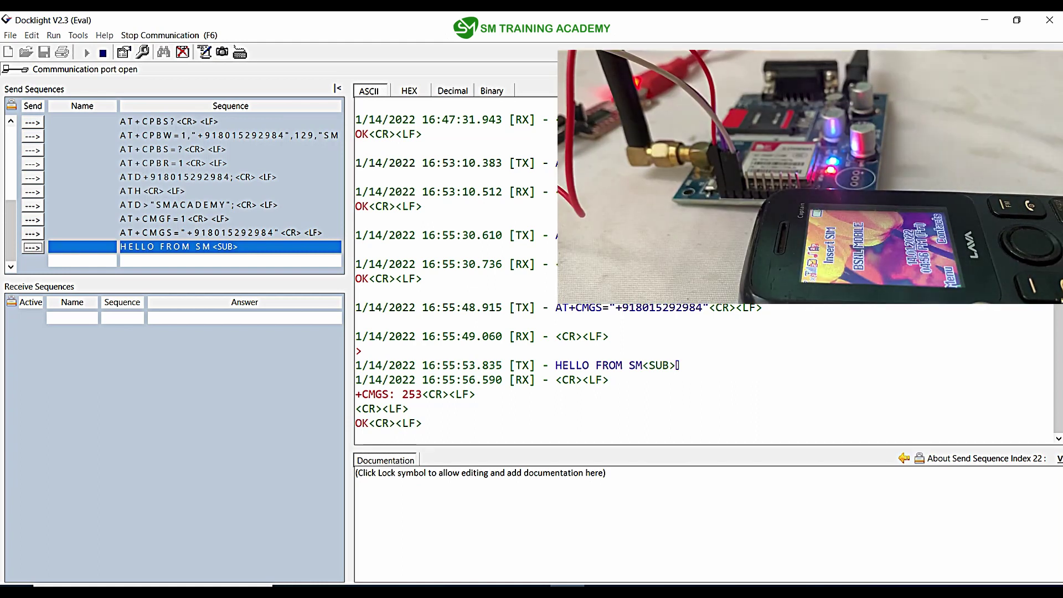
right_click(672, 282)
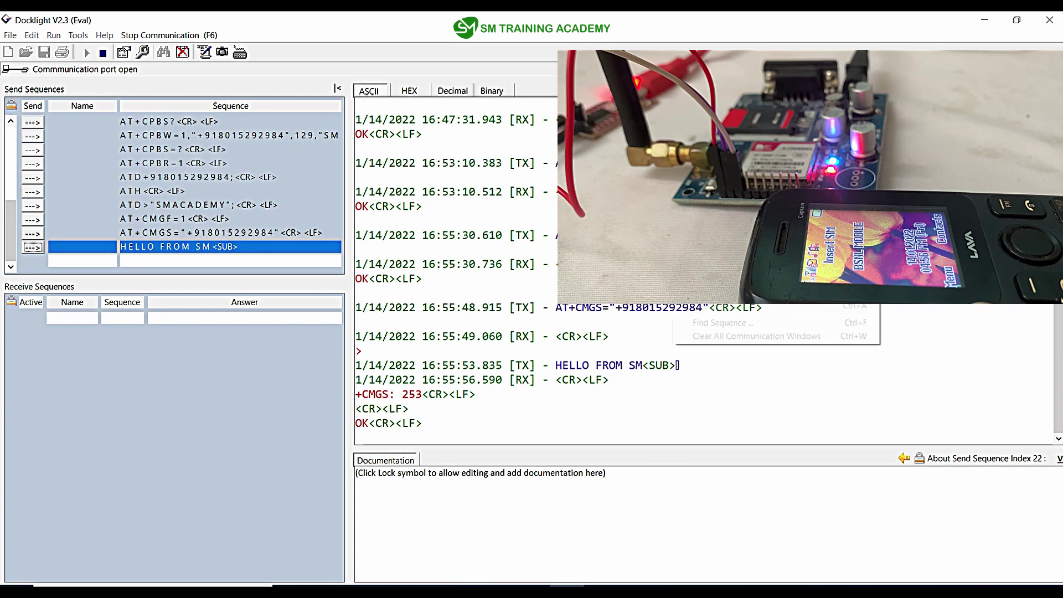
key("Escape")
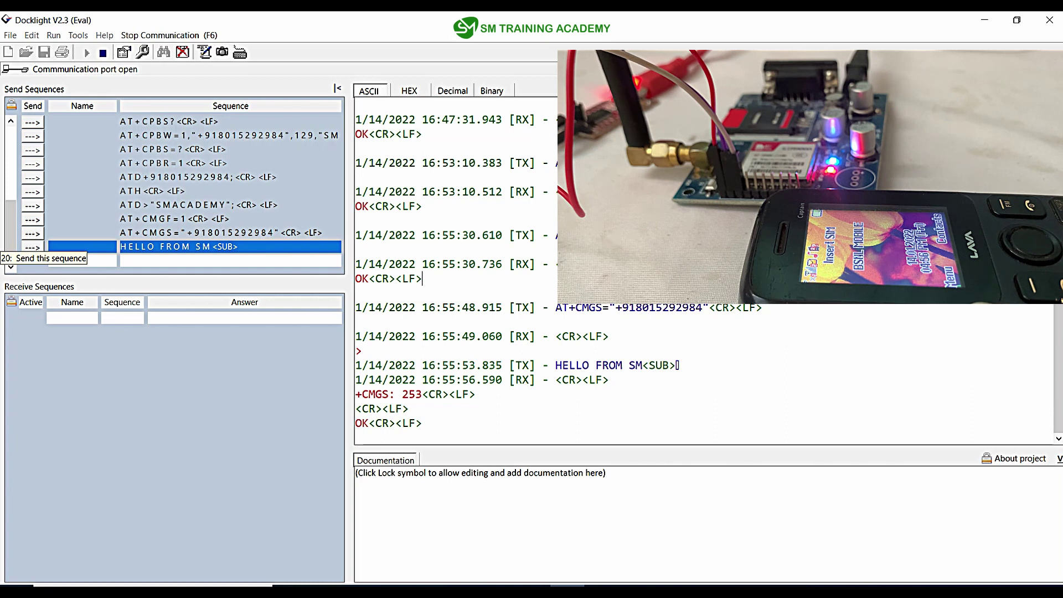
Step: Send the HELLO FROM SM SMS a second time, then stop communication to close the port
left_click(33, 233)
left_click(32, 247)
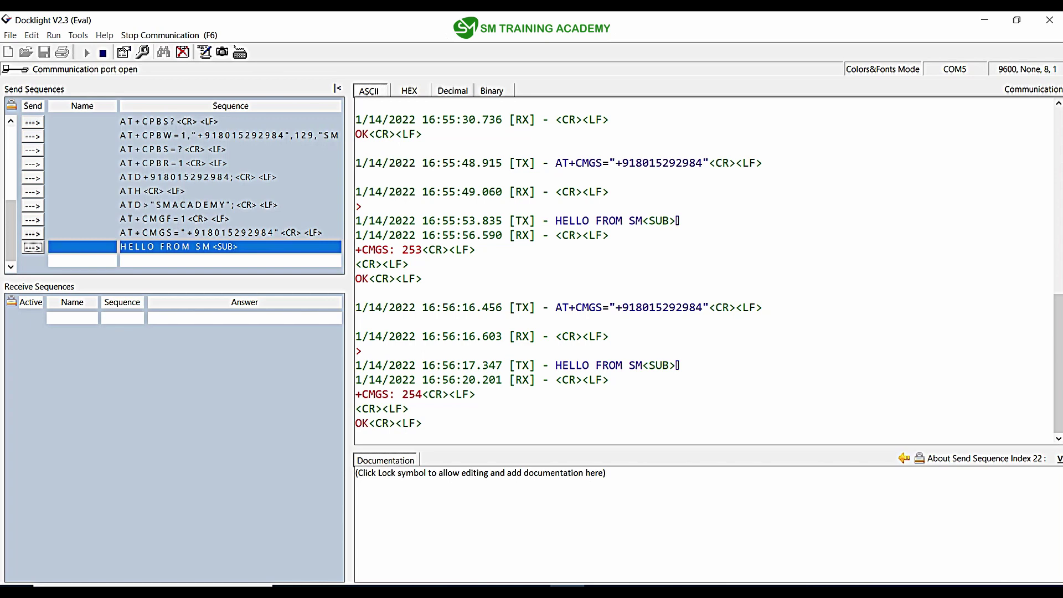
key("F6")
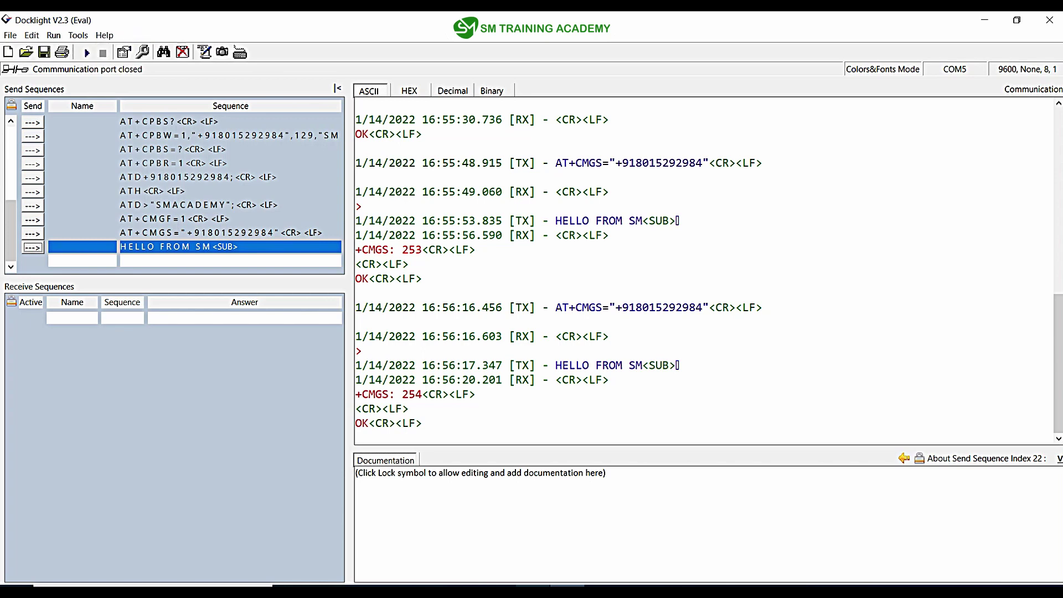
key("alt+Tab")
Step: Add an empty bullet line after AT+CMGR on the SMS CONTROL AT COMMANDS slide
left_click(475, 303)
left_click_drag(475, 302, 377, 302)
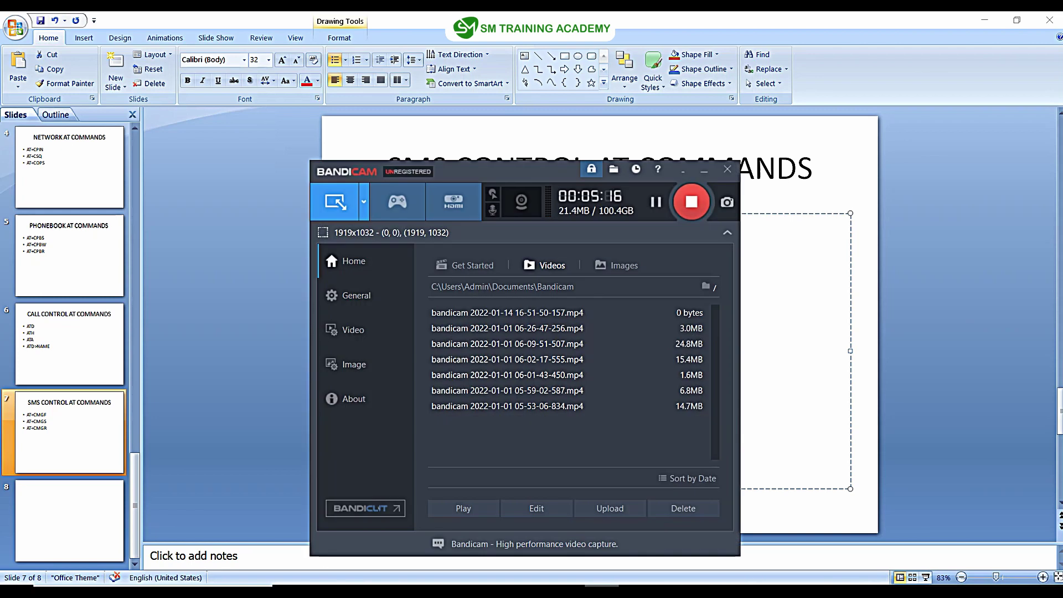
key("ctrl+a")
key("Right")
key("Return")
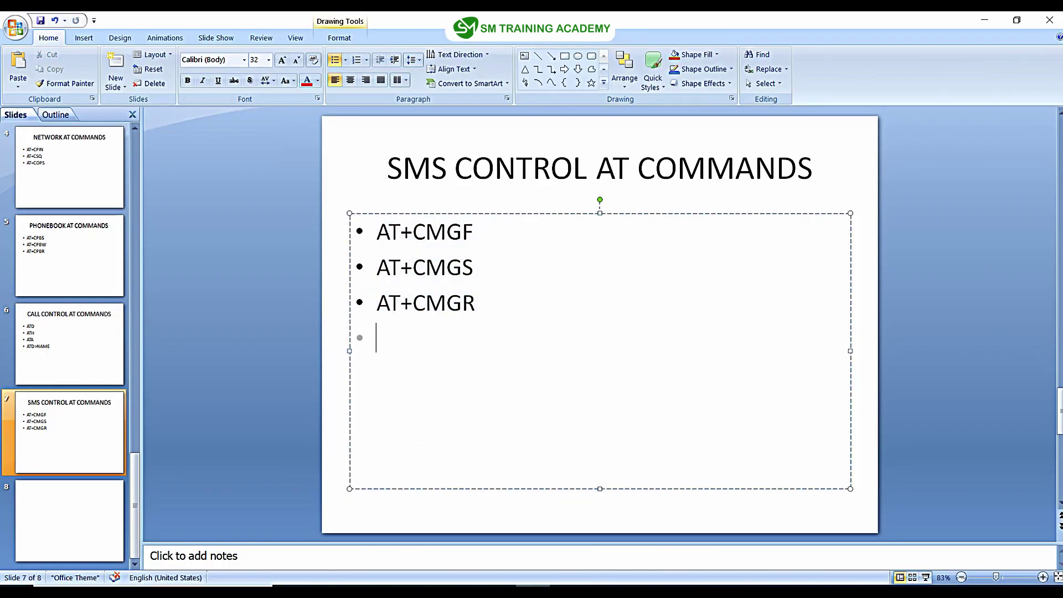
key("alt+Tab")
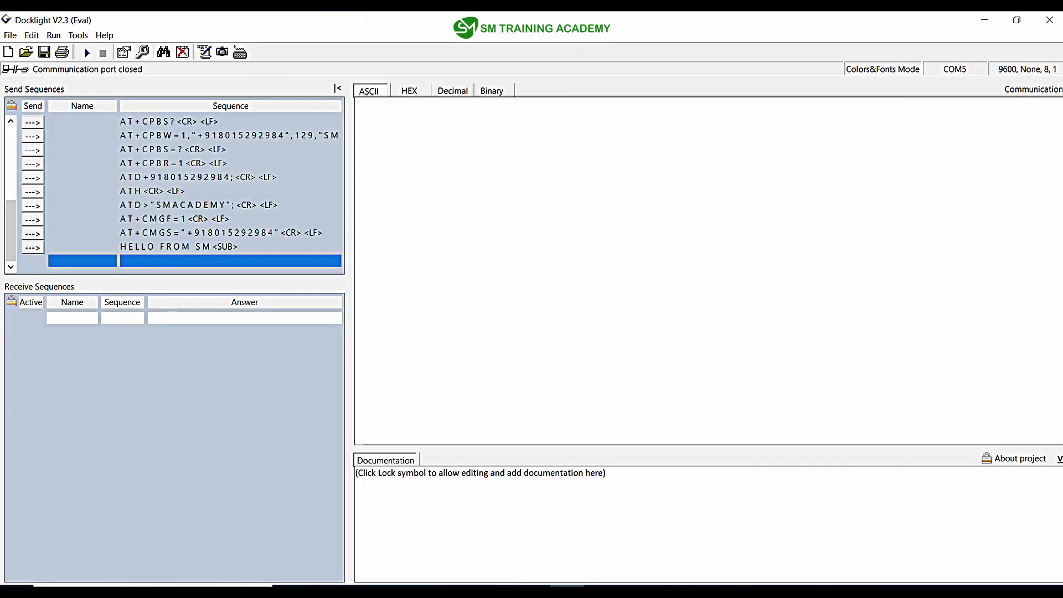
Step: Add send sequence AT+CMGR=1 with CR LF, then reopen the port with F5
key("Return")
key("Tab")
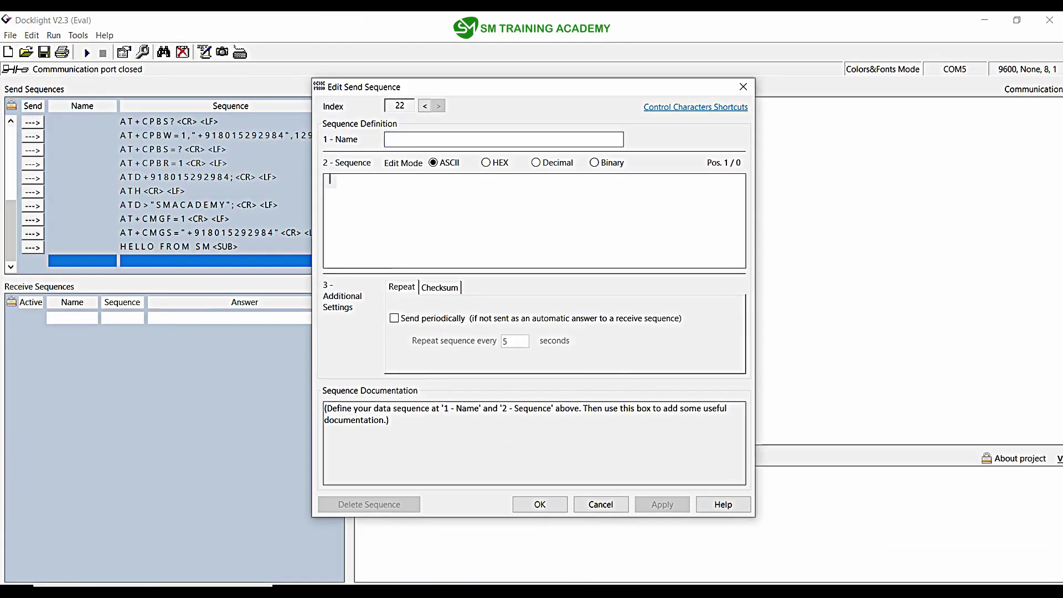
type("AT+CMGR=3rn")
left_click(442, 179)
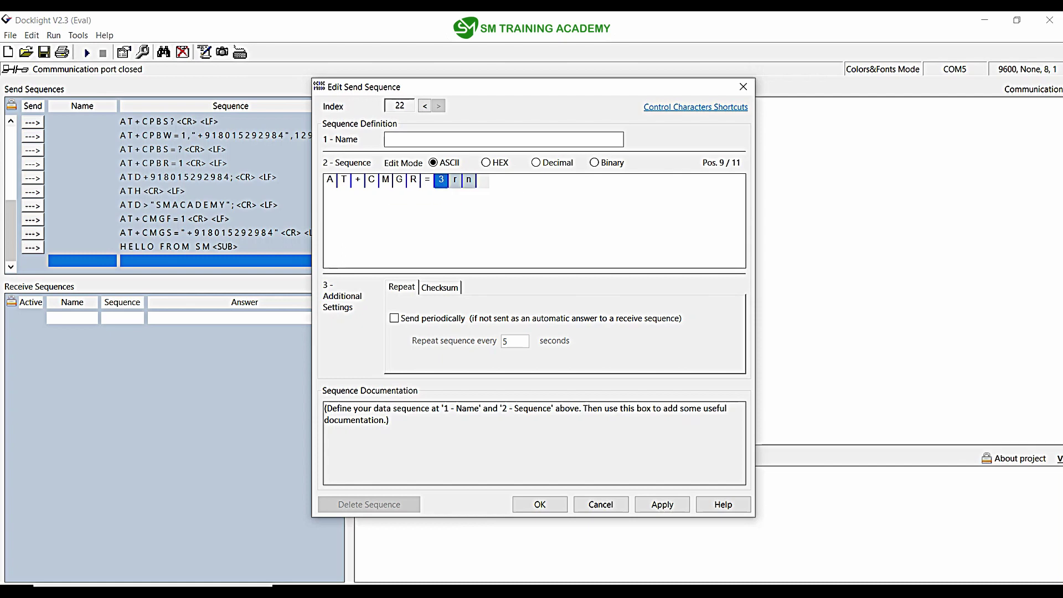
type("1")
key("Return")
key("F5")
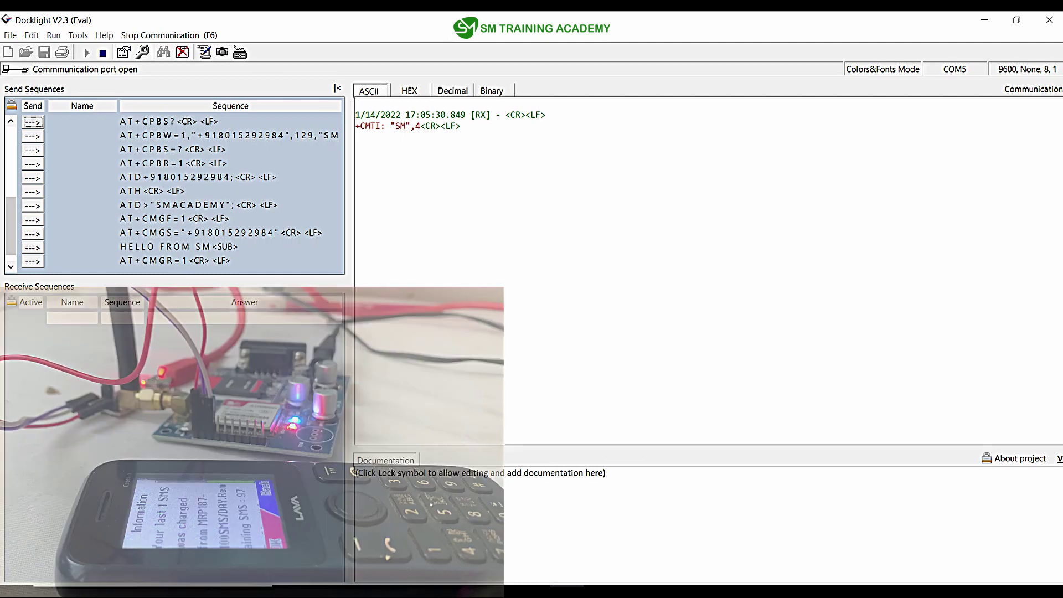
Step: Pick out the storage index 4 from the +CMTI: "SM",4 notice in the log
left_click_drag(356, 125, 465, 126)
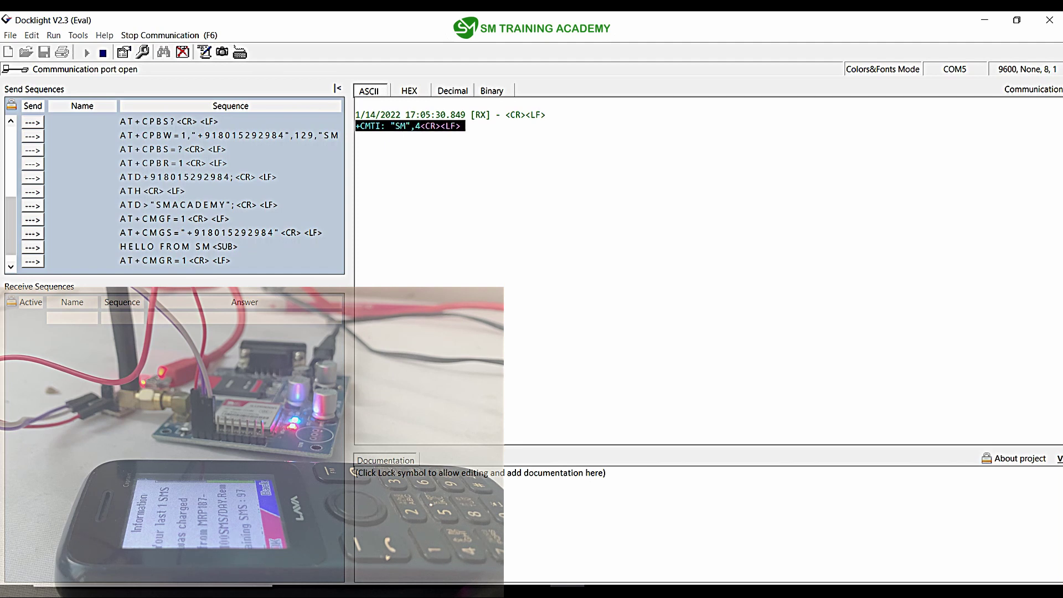
left_click(419, 126)
double_click(418, 126)
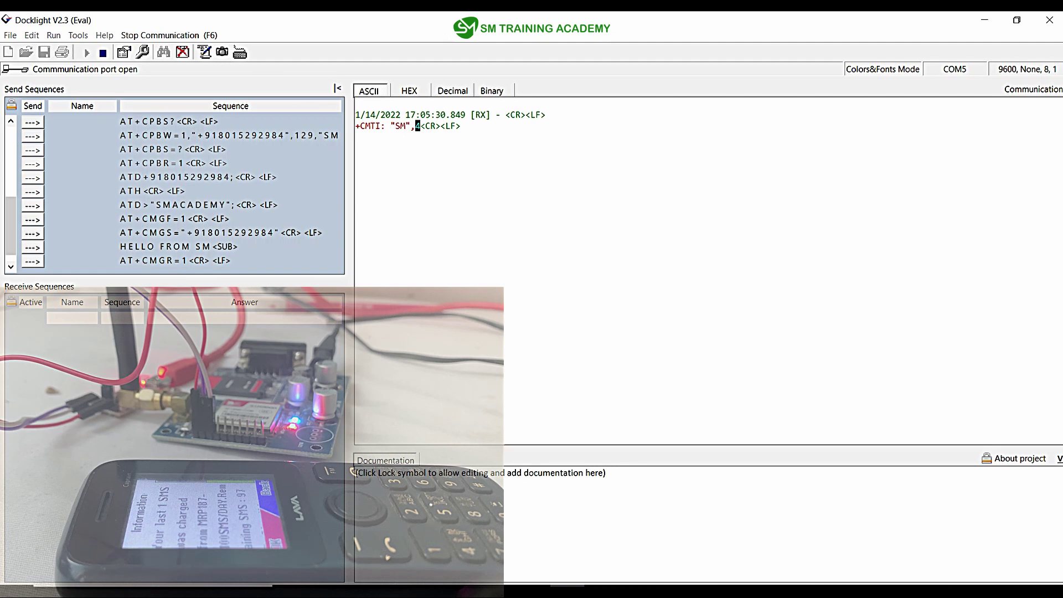
key("alt+Tab")
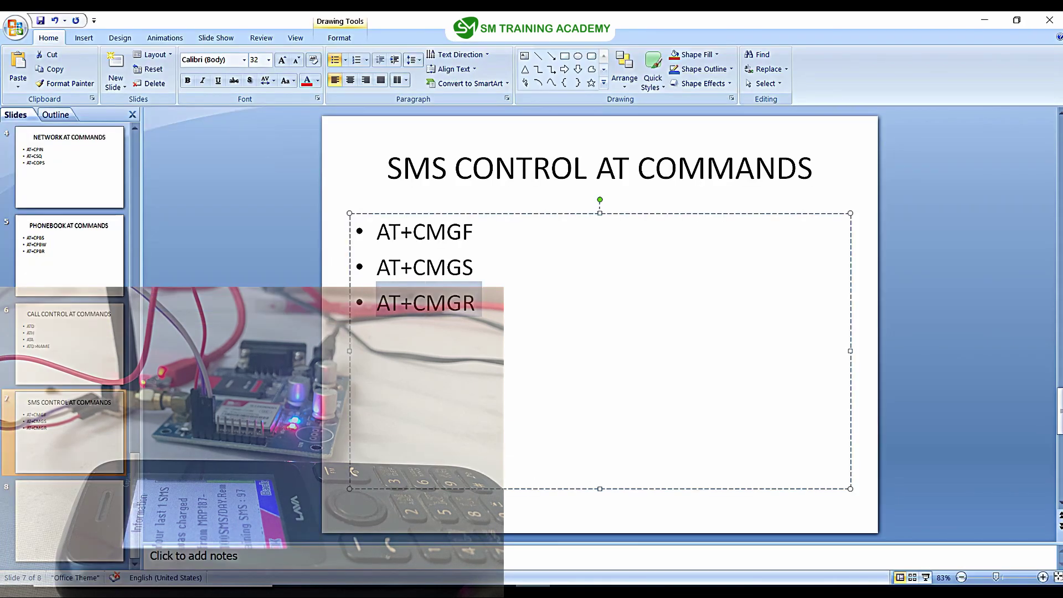
key("alt+Tab")
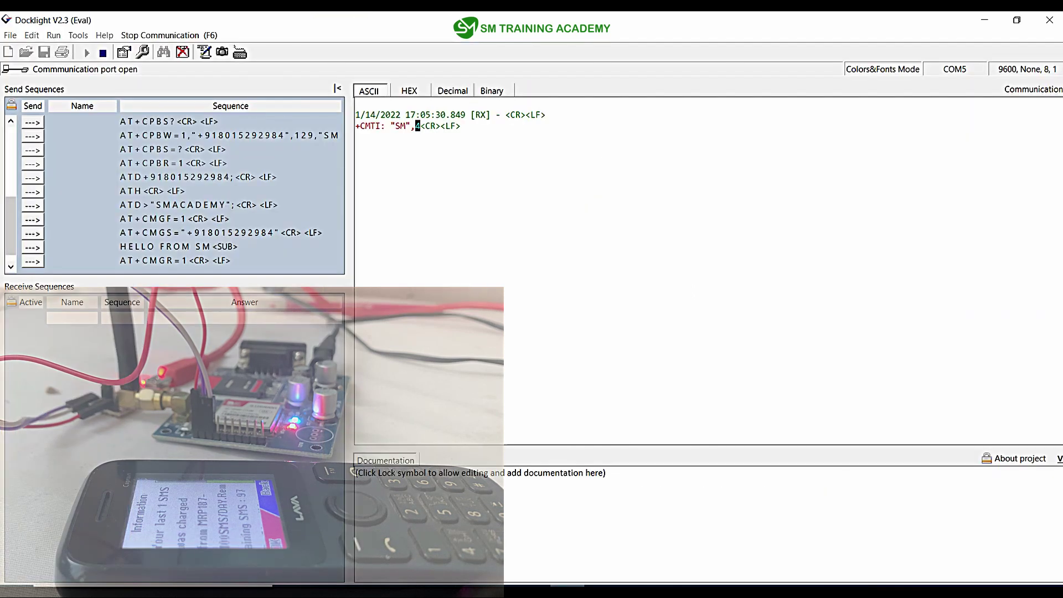
Step: Change the AT+CMGR=1 sequence to AT+CMGR=4 and select it in the list
double_click(138, 261)
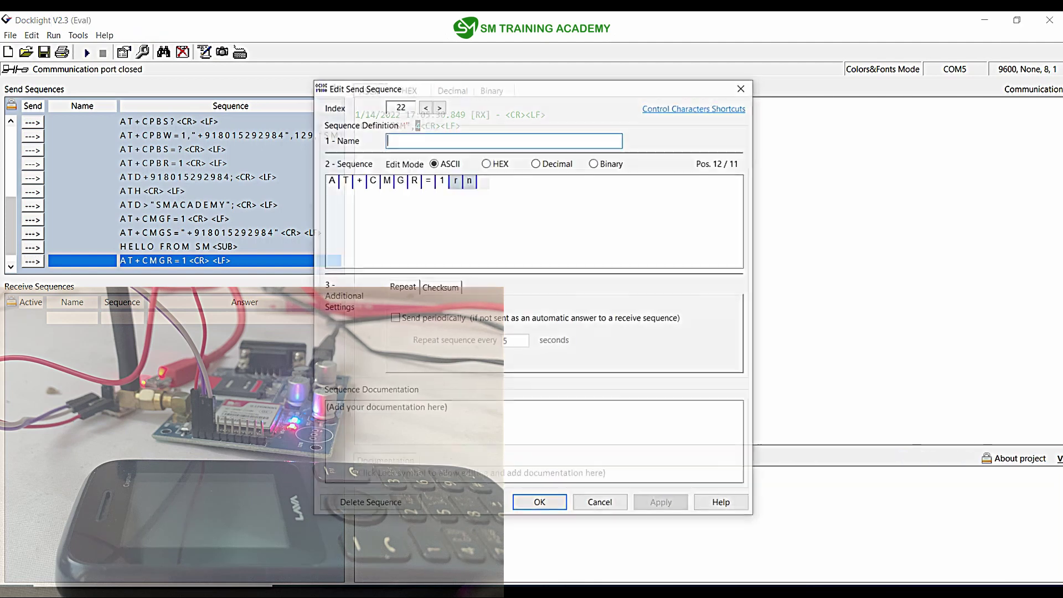
left_click(441, 180)
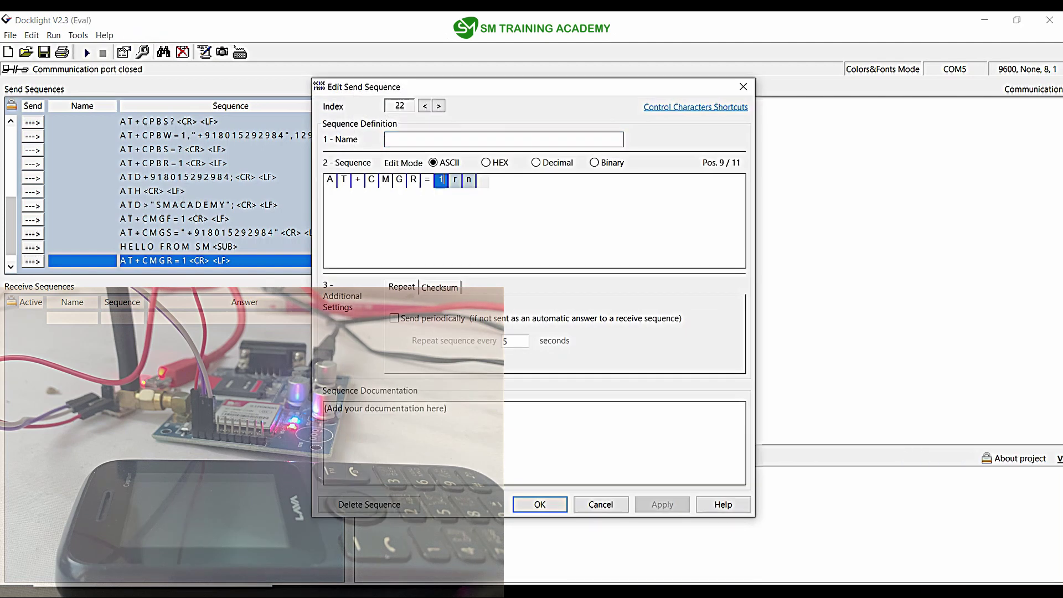
type("4")
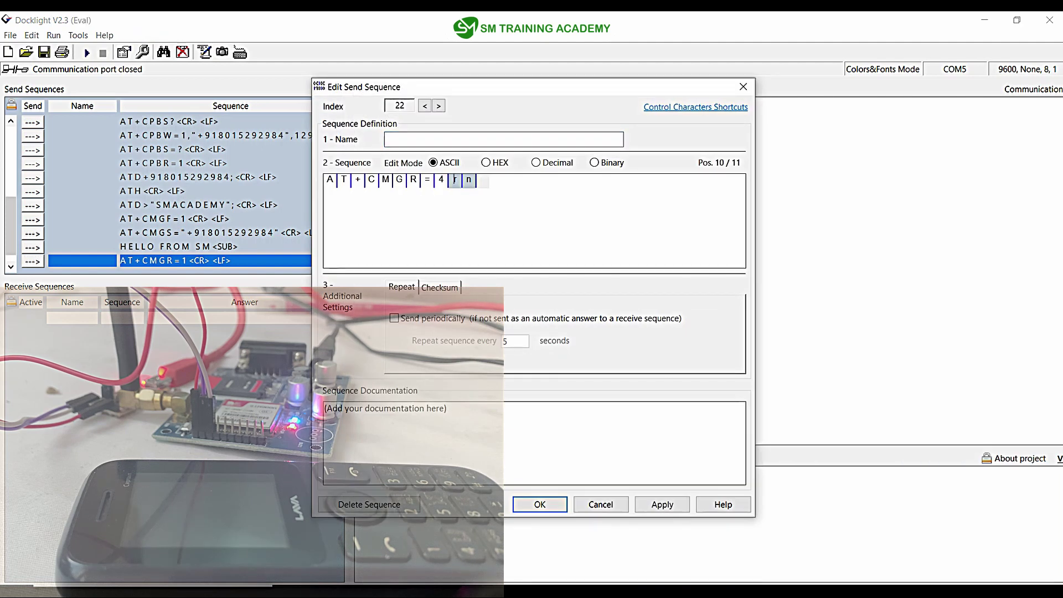
key("Return")
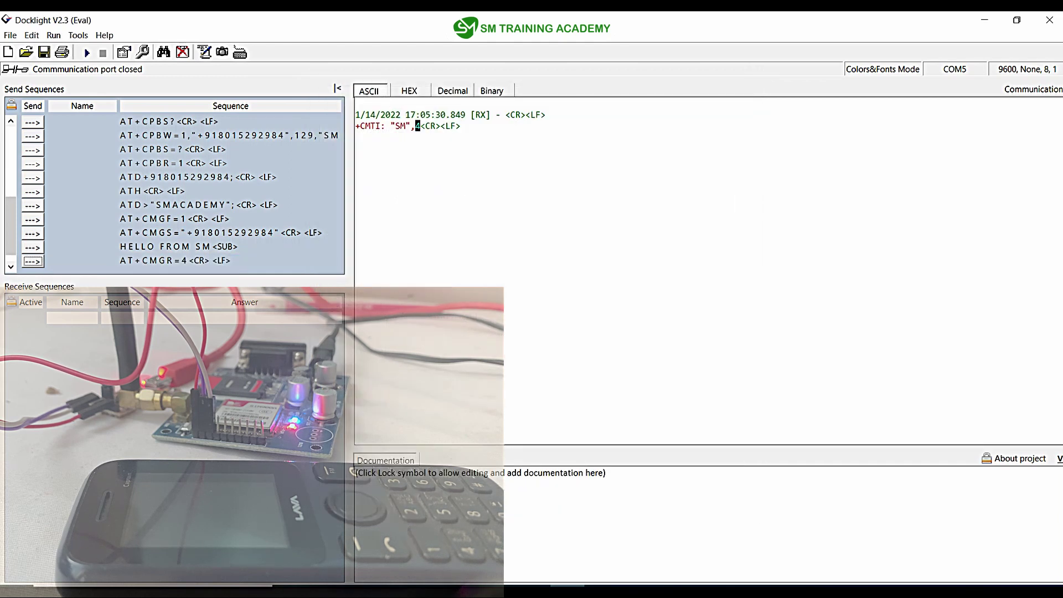
left_click(182, 260)
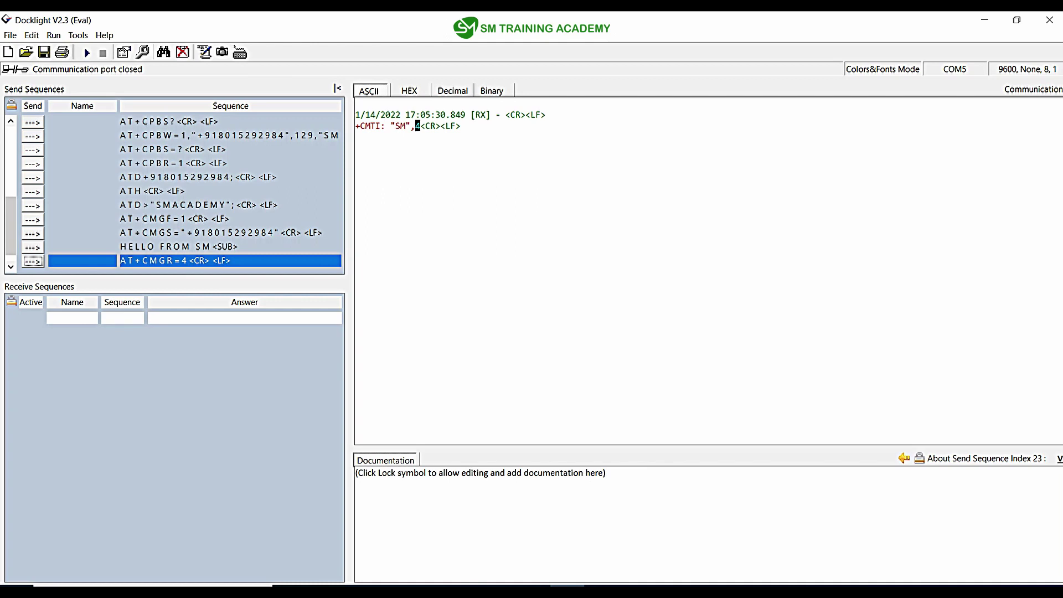
key("F5")
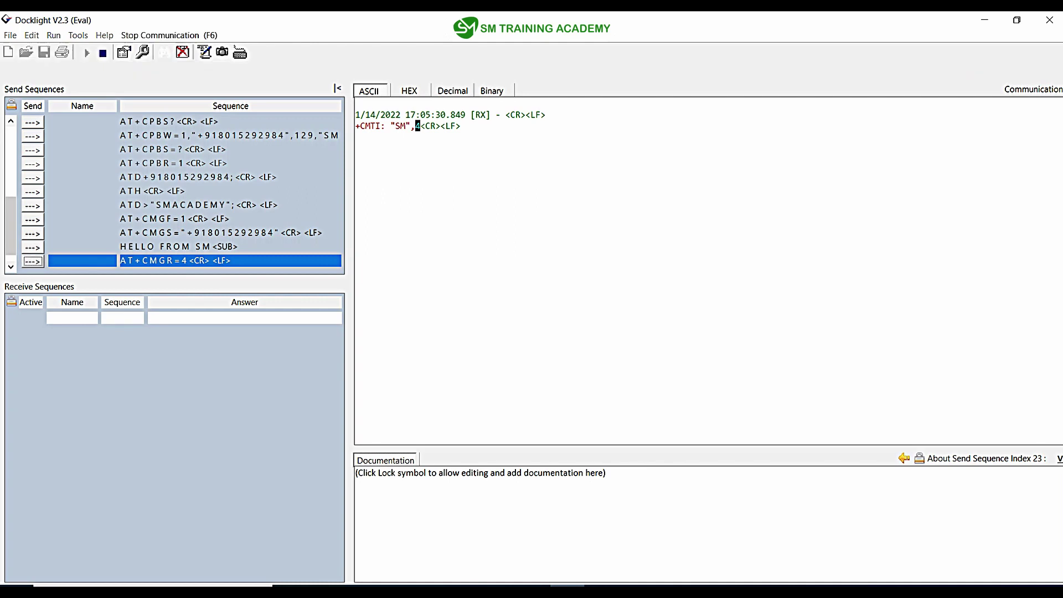
key("space")
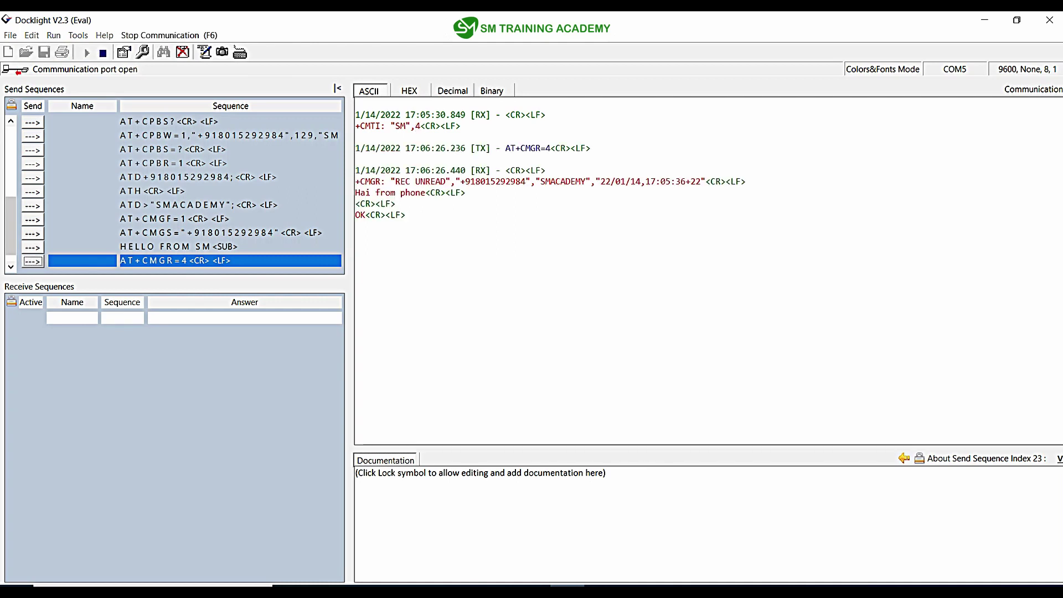
left_click_drag(456, 181, 539, 181)
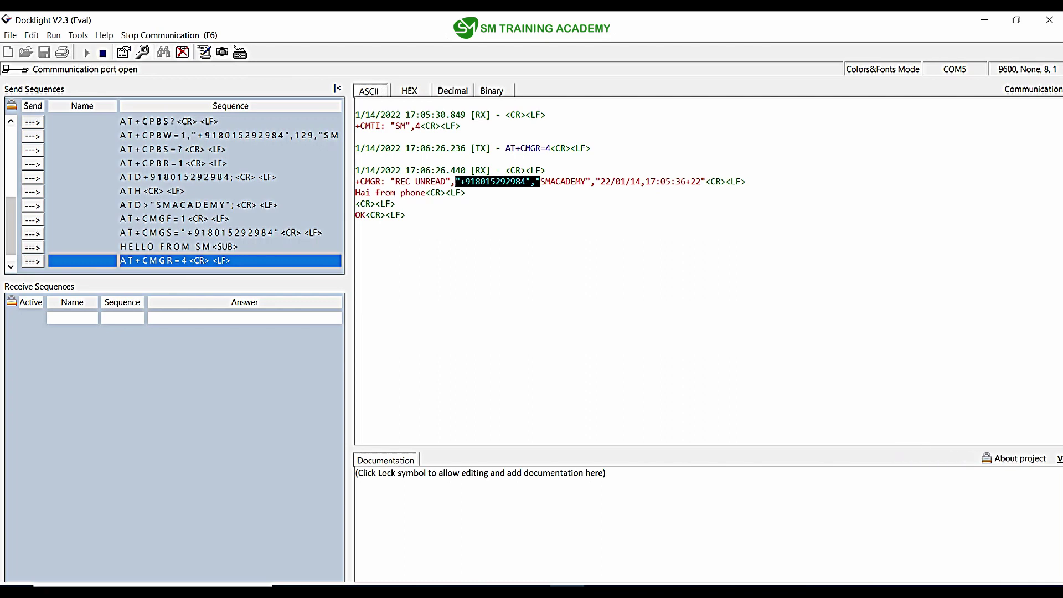
left_click(560, 181)
left_click_drag(586, 181, 541, 181)
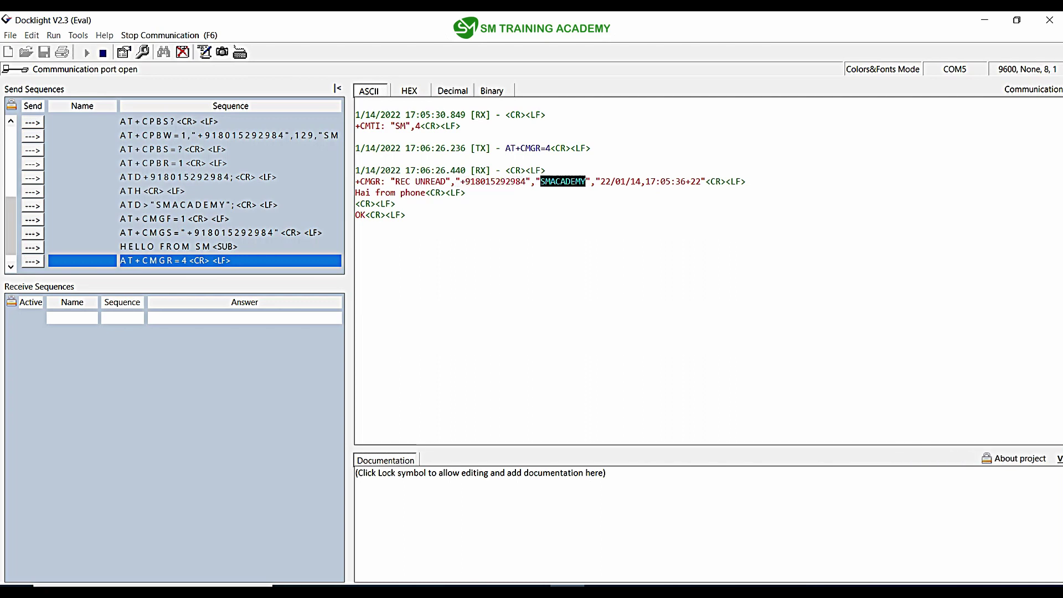
left_click(426, 192)
left_click_drag(425, 192, 355, 192)
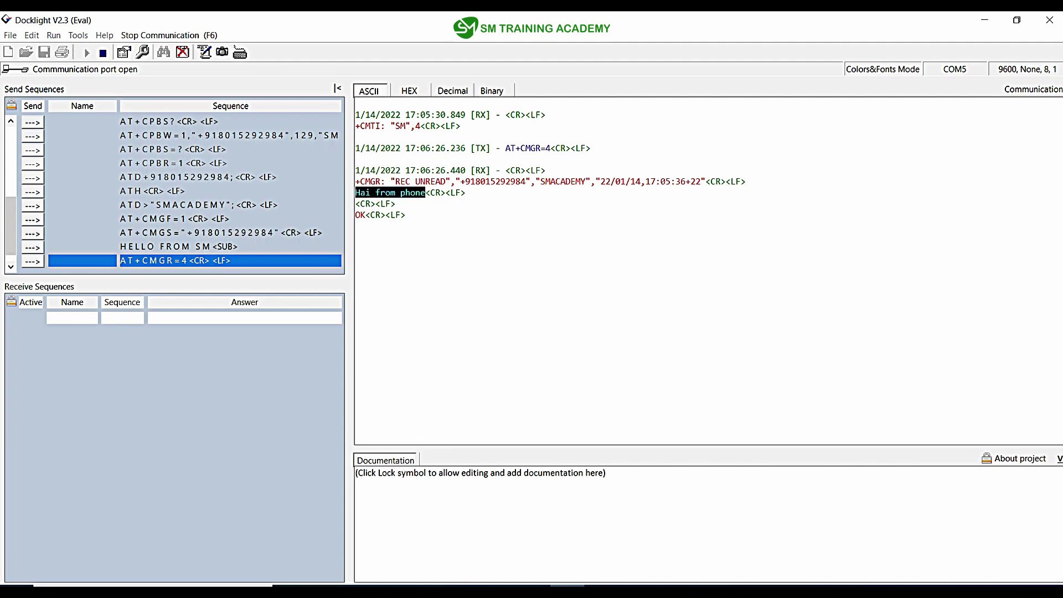
scroll(405, 219, "up", 2)
left_click(404, 220)
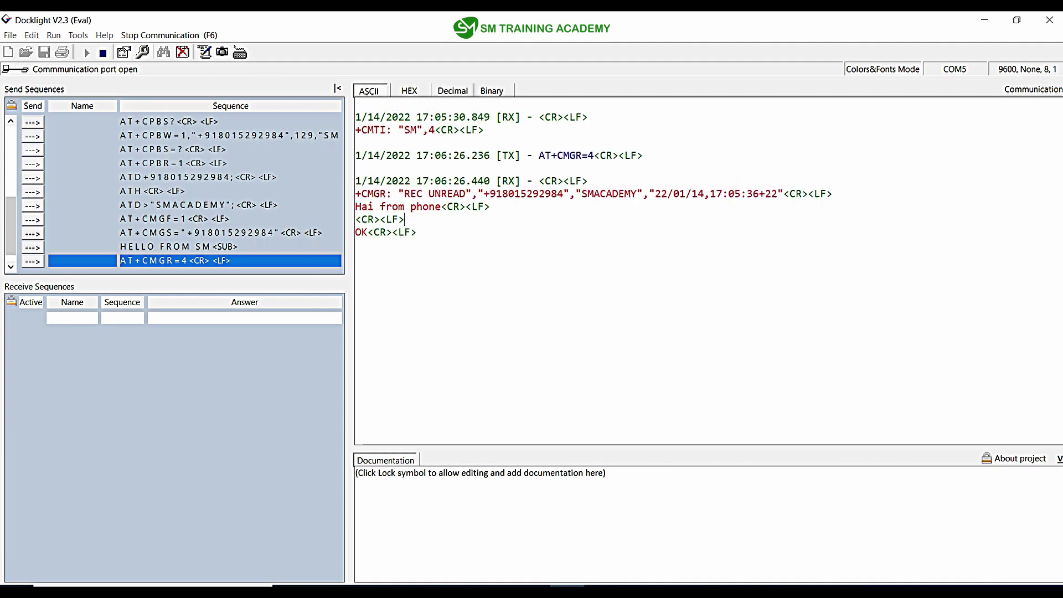
left_click_drag(440, 206, 354, 206)
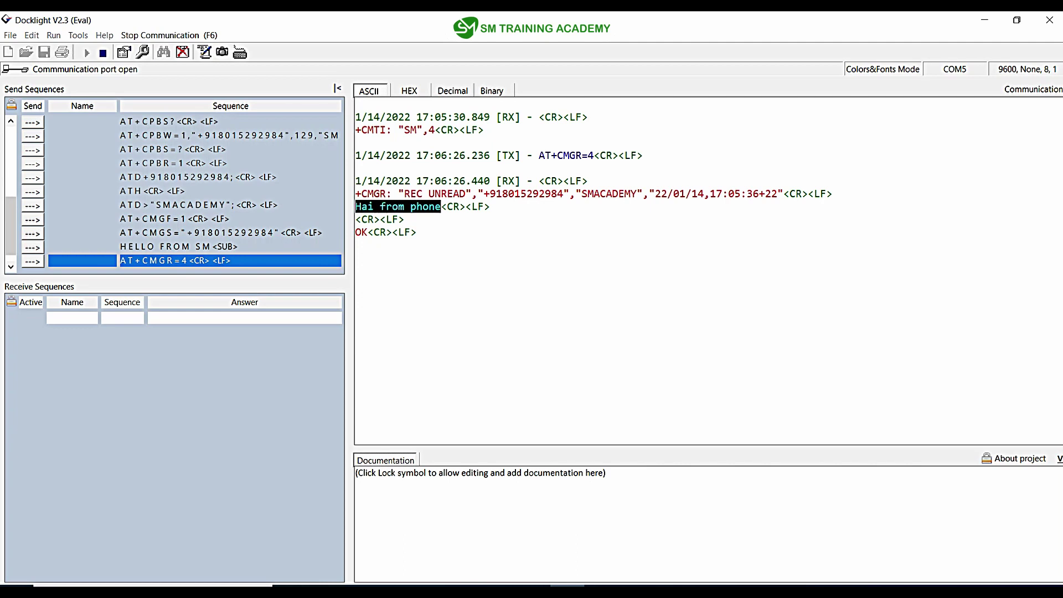
Step: Deselect the received message text in the Docklight log
left_click(490, 206)
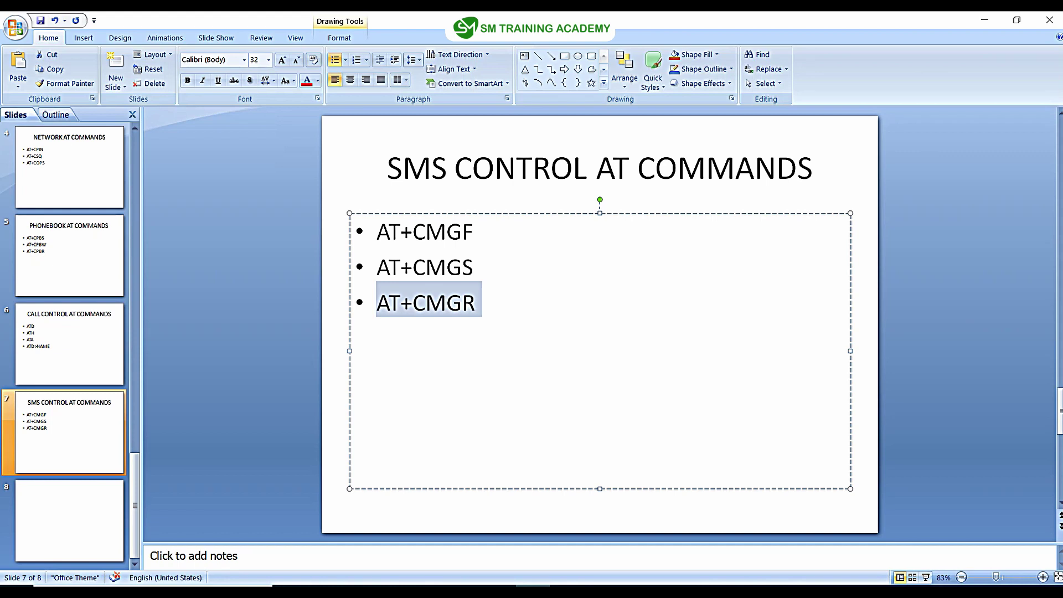
Step: Search the SIM900 manual for AT+CMGD and jump to the AT+CMGDA section on page 148
key("alt+Tab")
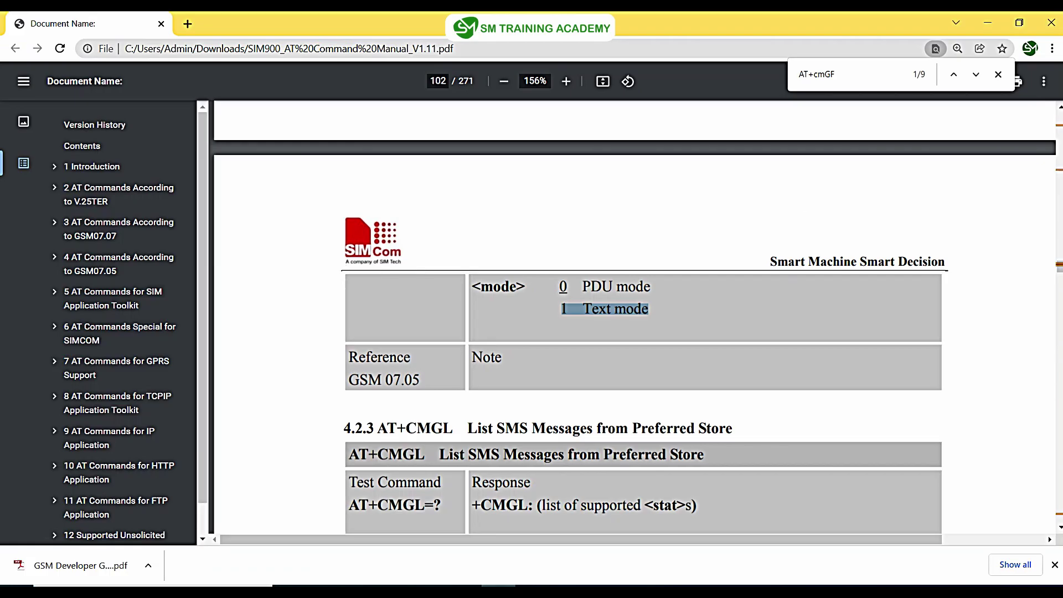
scroll(642, 316, "down", 5)
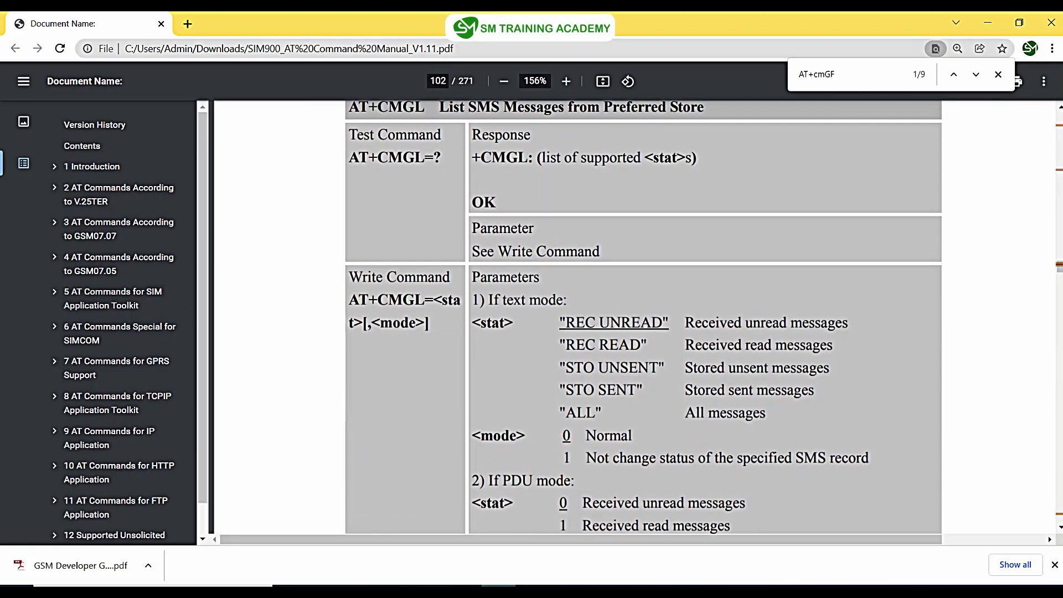
key("shift+Left")
type("d")
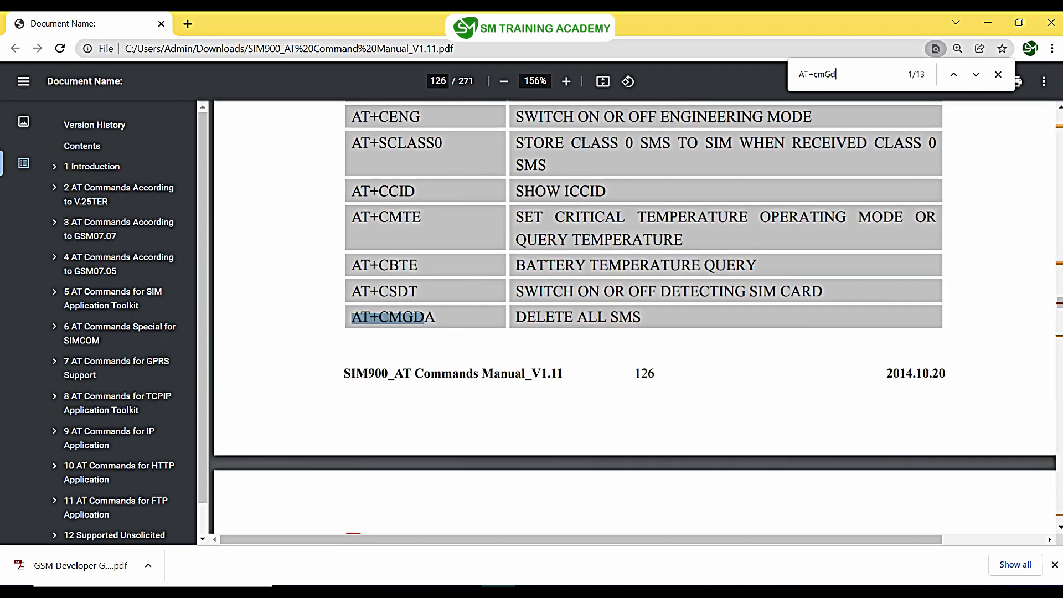
key("Return")
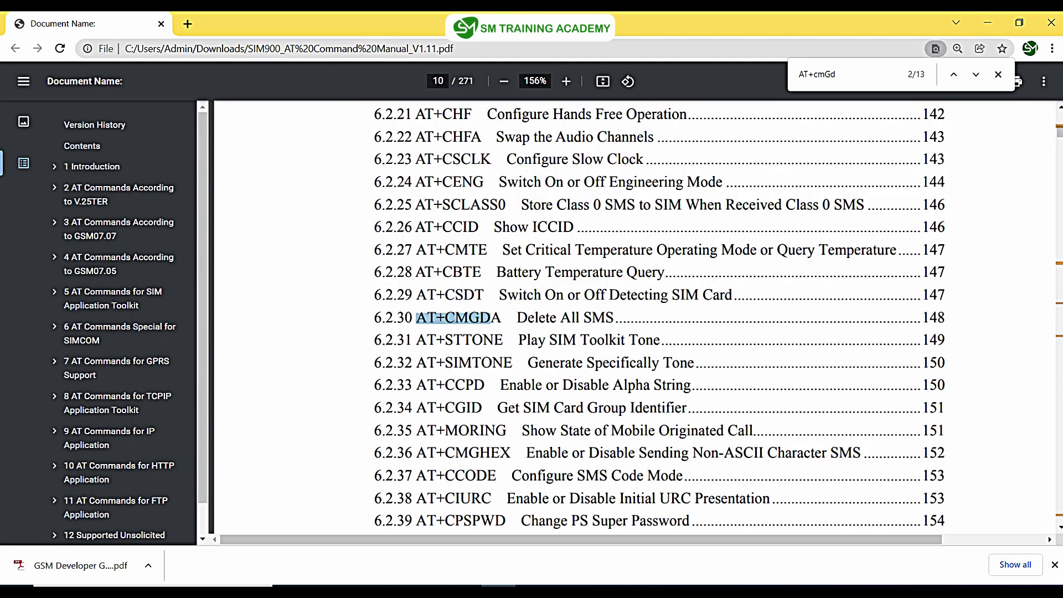
left_click(458, 317)
Step: Highlight the AT+CMGDA heading, its write command syntax and the <type> parameter
scroll(642, 318, "down", 10)
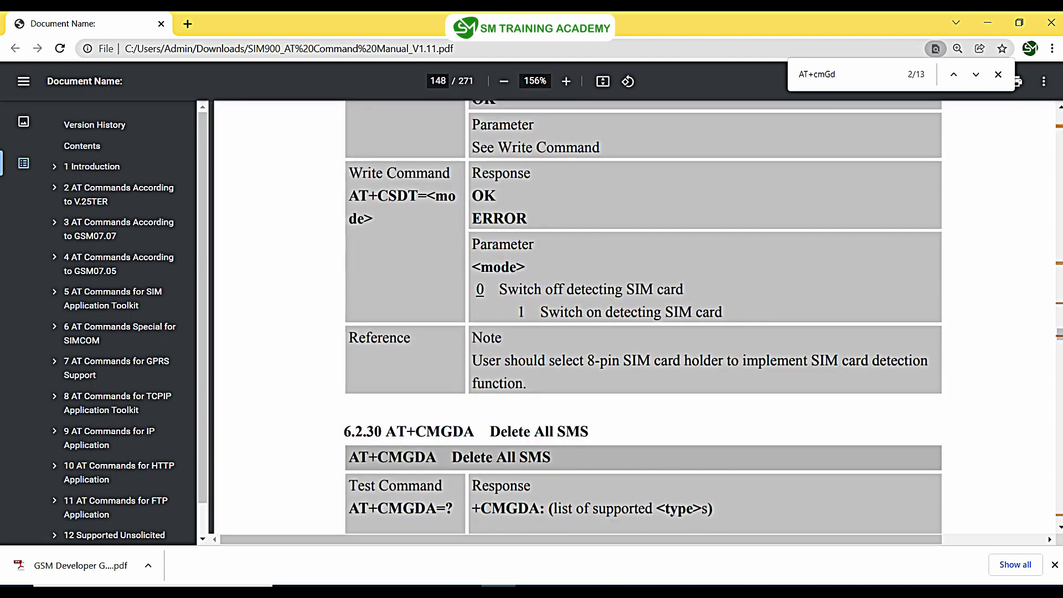
scroll(643, 318, "down", 4)
scroll(643, 318, "up", 8)
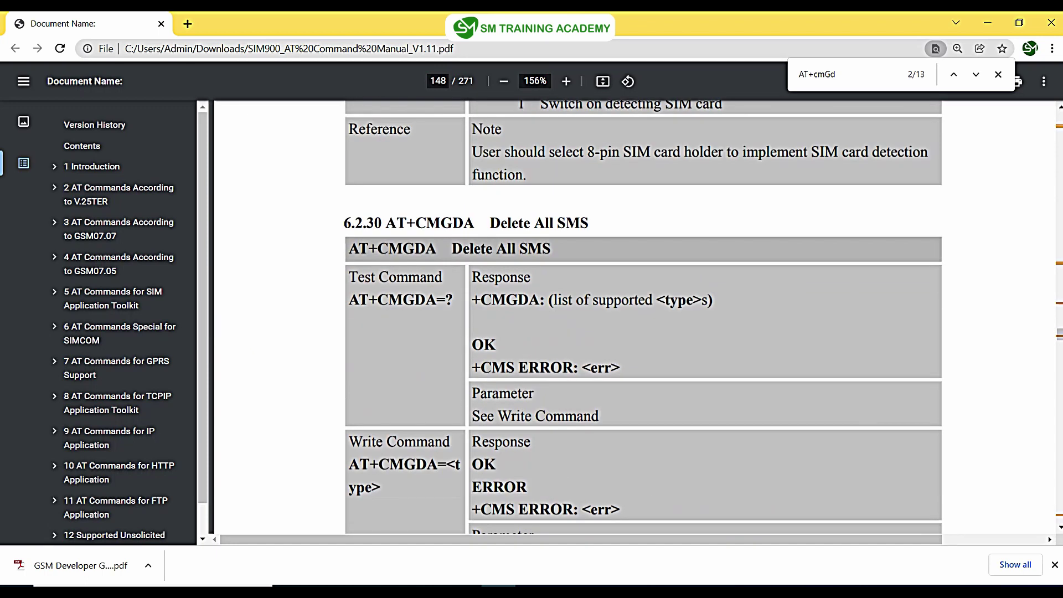
left_click_drag(475, 223, 386, 223)
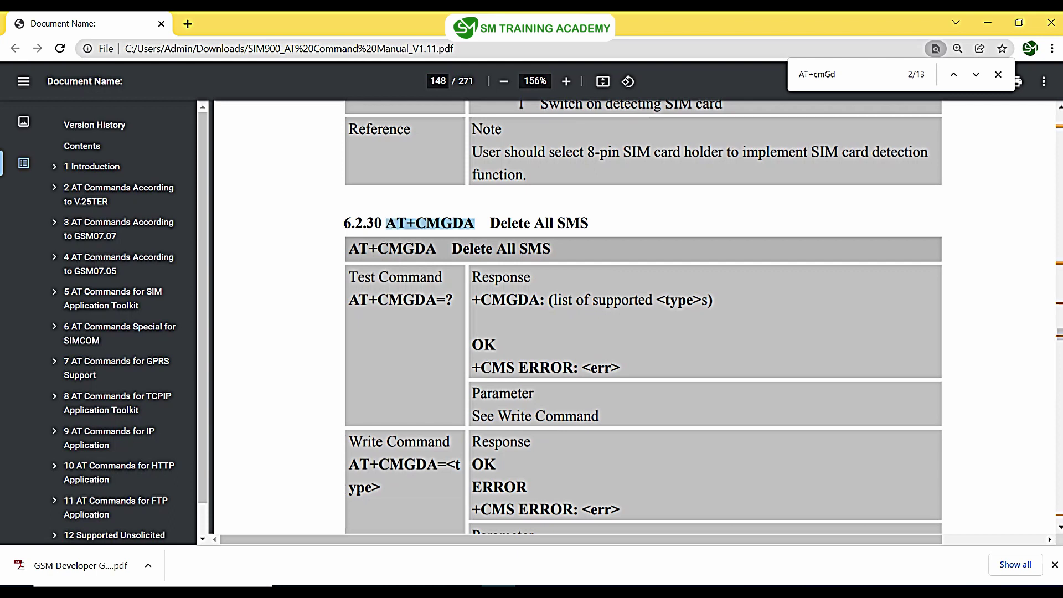
scroll(643, 318, "down", 15)
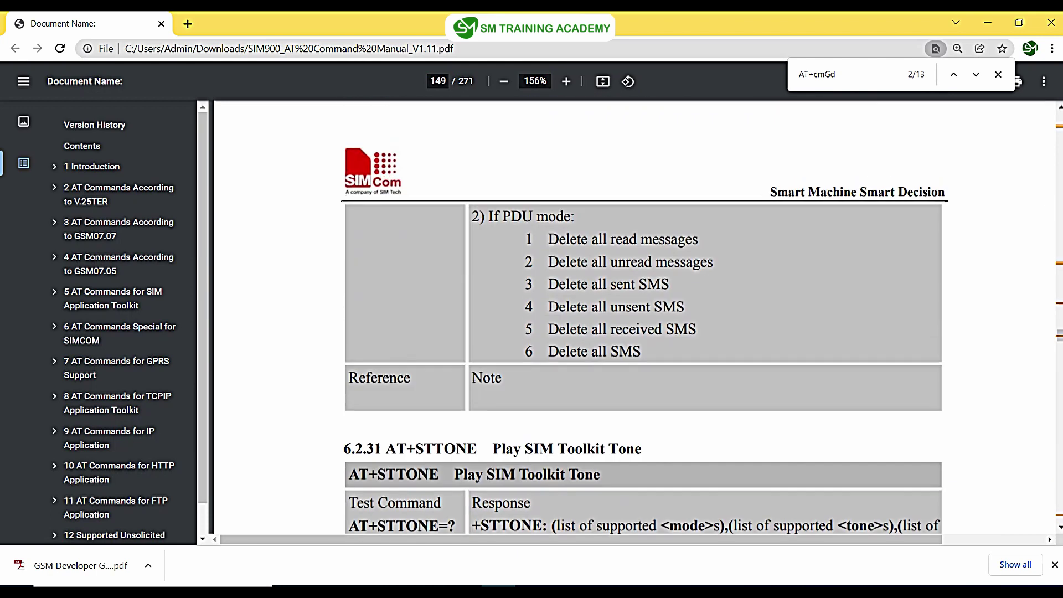
scroll(634, 319, "up", 8)
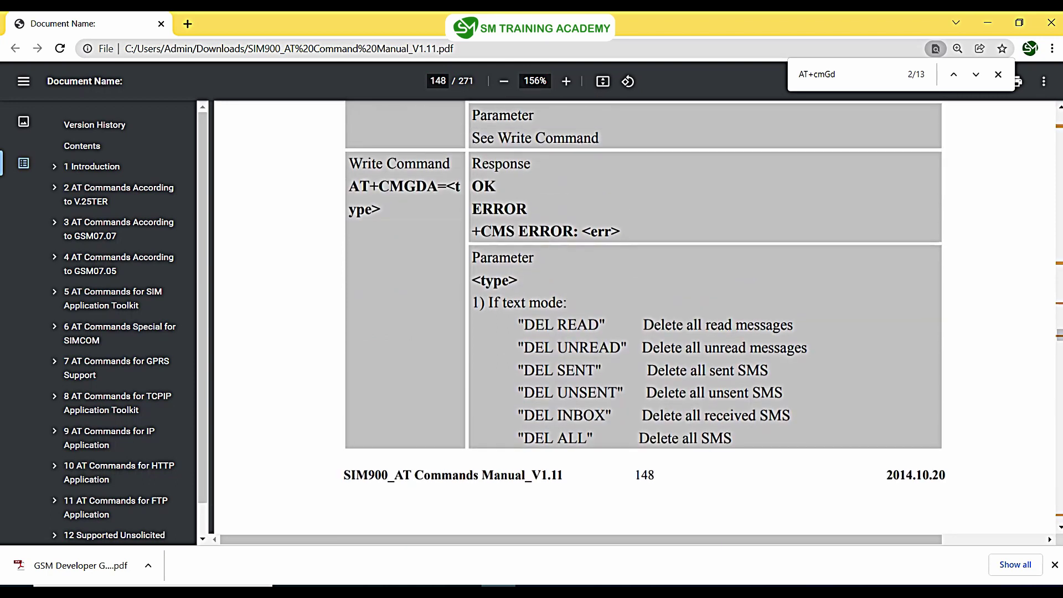
left_click_drag(350, 187, 461, 187)
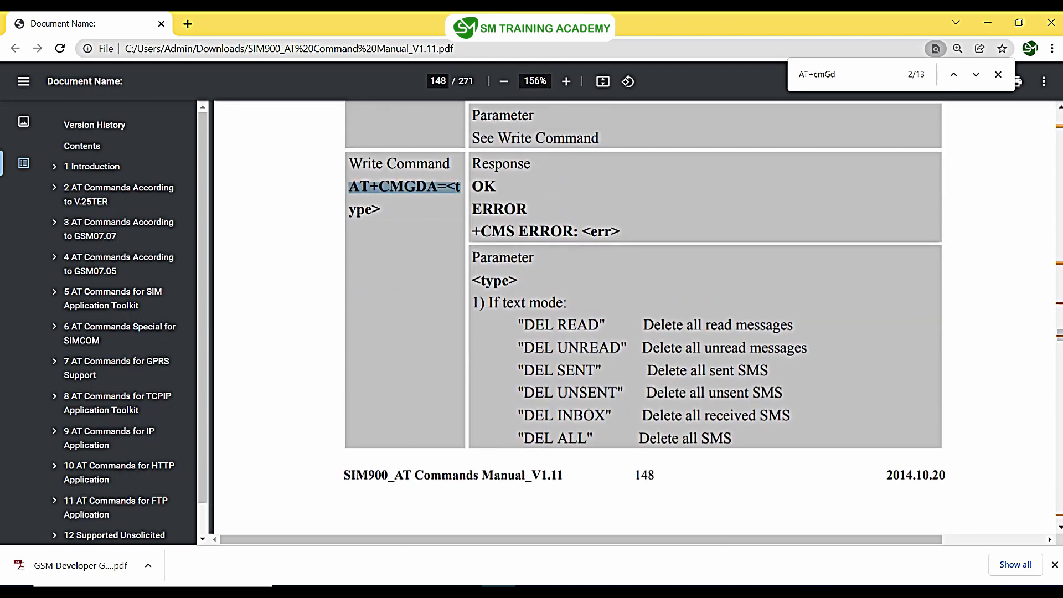
left_click_drag(473, 280, 520, 281)
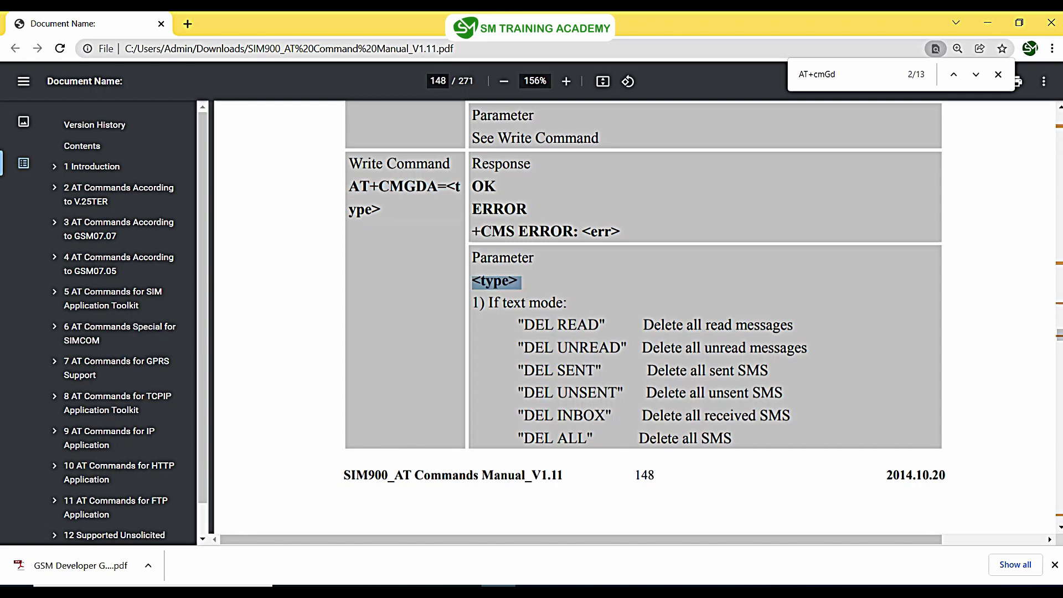
Step: Highlight the delete types DEL READ, DEL UNREAD, DEL SENT, DEL INBOX and DEL ALL
left_click_drag(518, 325, 608, 325)
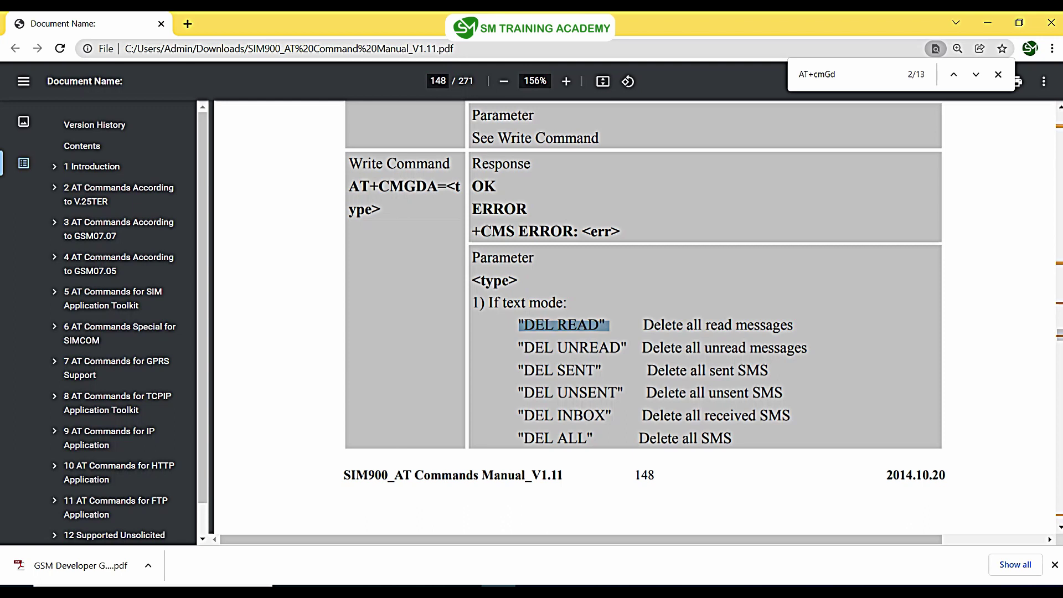
left_click_drag(518, 347, 626, 348)
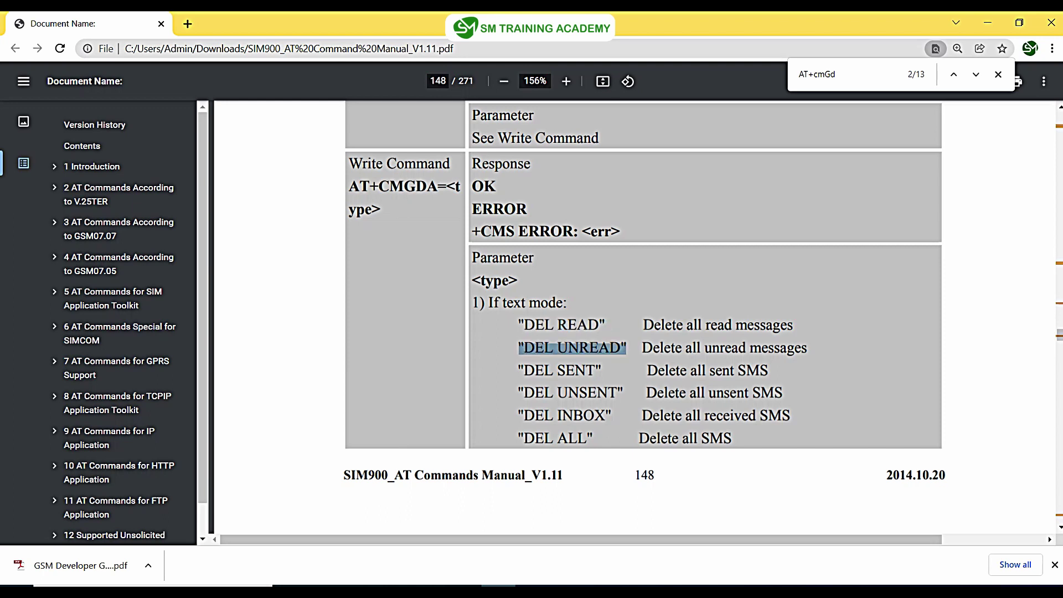
left_click_drag(518, 370, 601, 370)
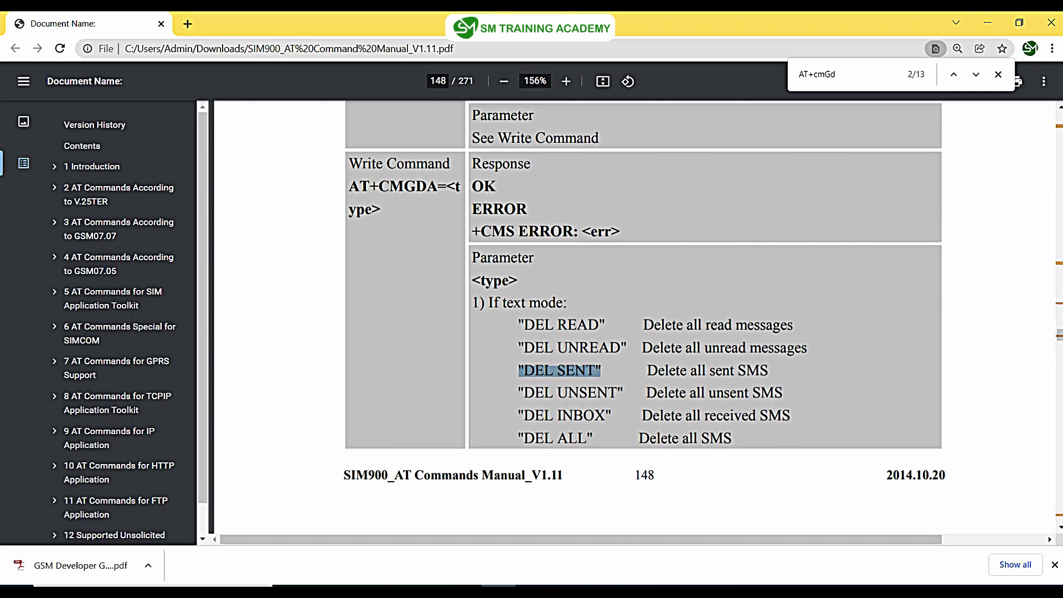
left_click_drag(472, 393, 473, 415)
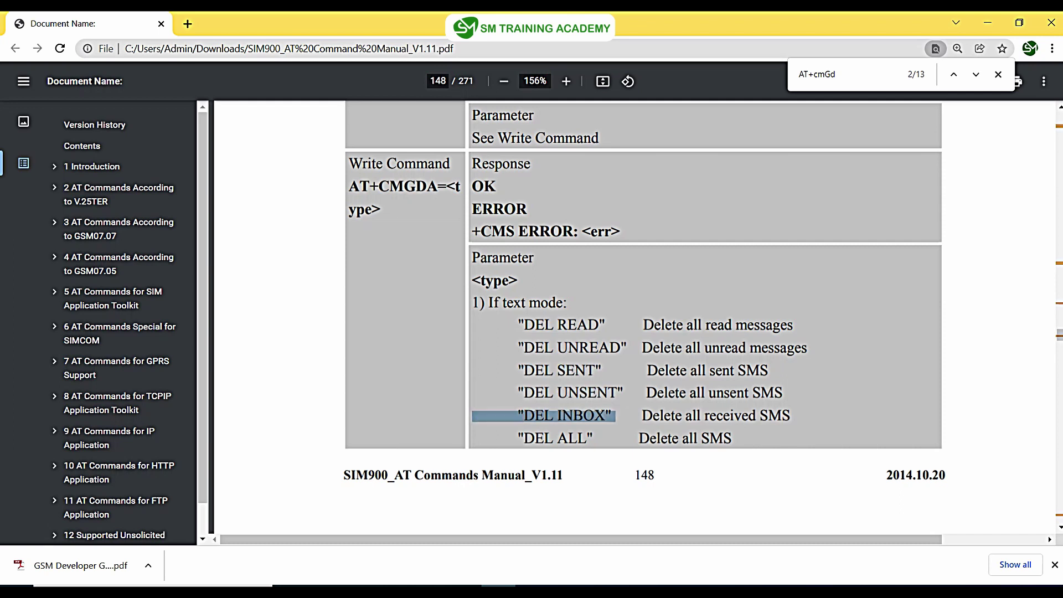
mouse_move(587, 438)
left_mouse_down()
mouse_move(472, 438)
mouse_move(593, 438)
left_mouse_up()
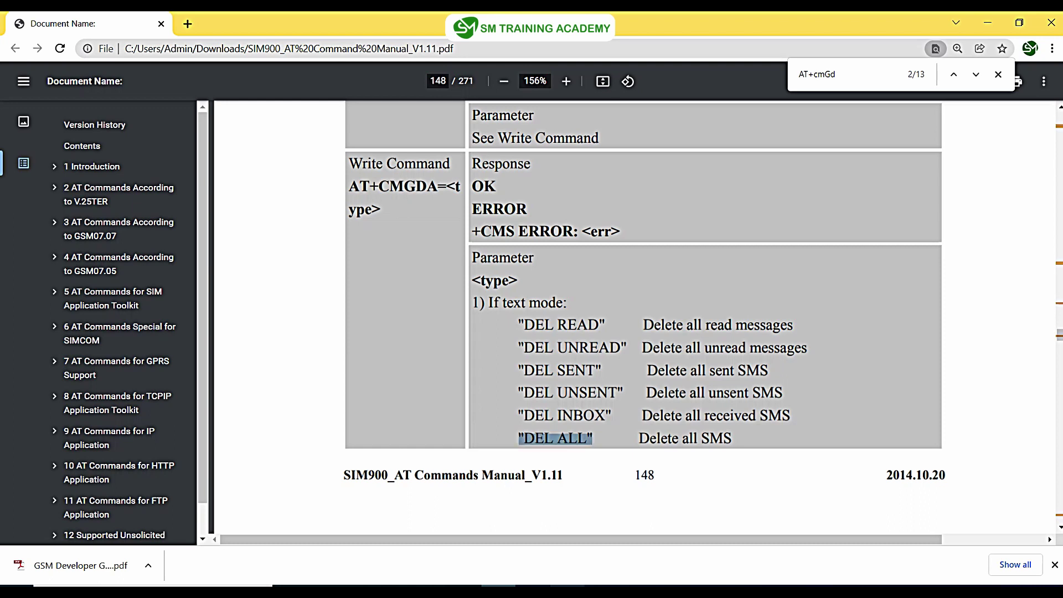
Step: Back in Docklight, stop communication and start a new send sequence at index 23
left_click(567, 586)
key("Down")
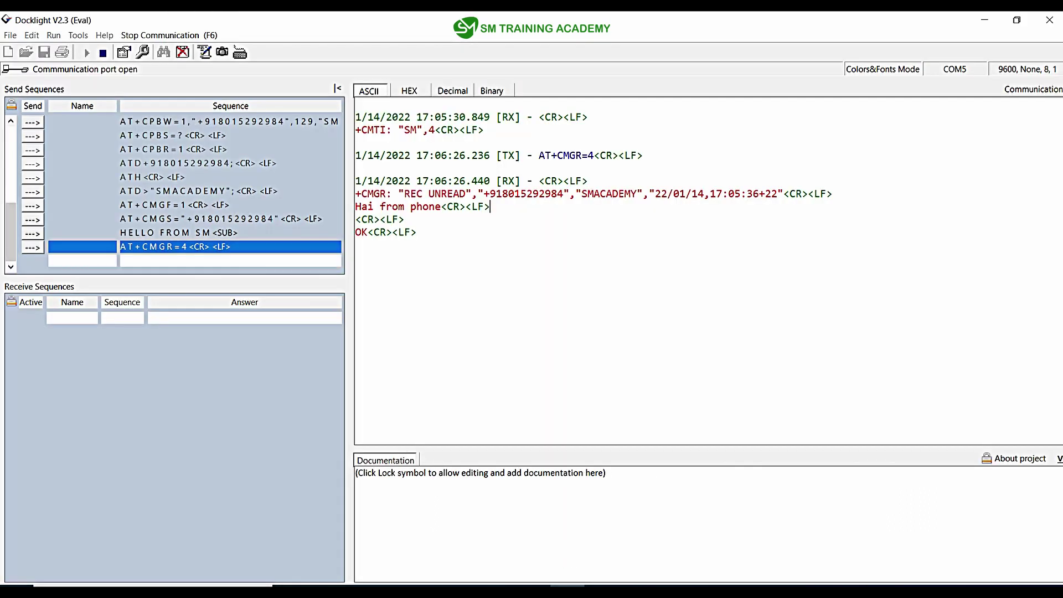
key("F6")
key("Return")
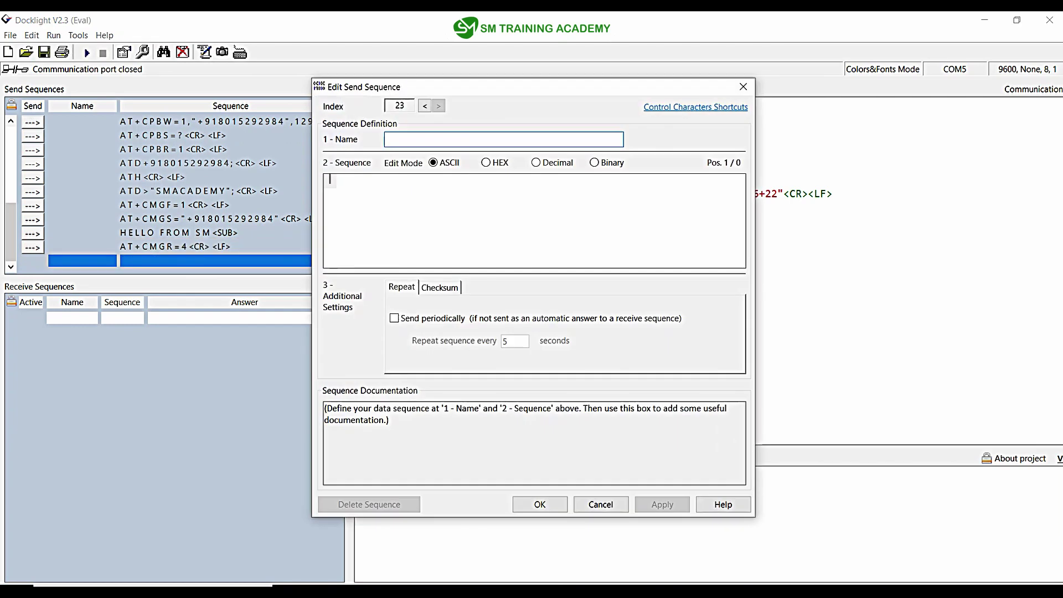
Step: Enter AT+CMGDA="DEL ALL" as the sequence and append the 0A line-feed byte in HEX mode
key("Tab")
type("AT_+")
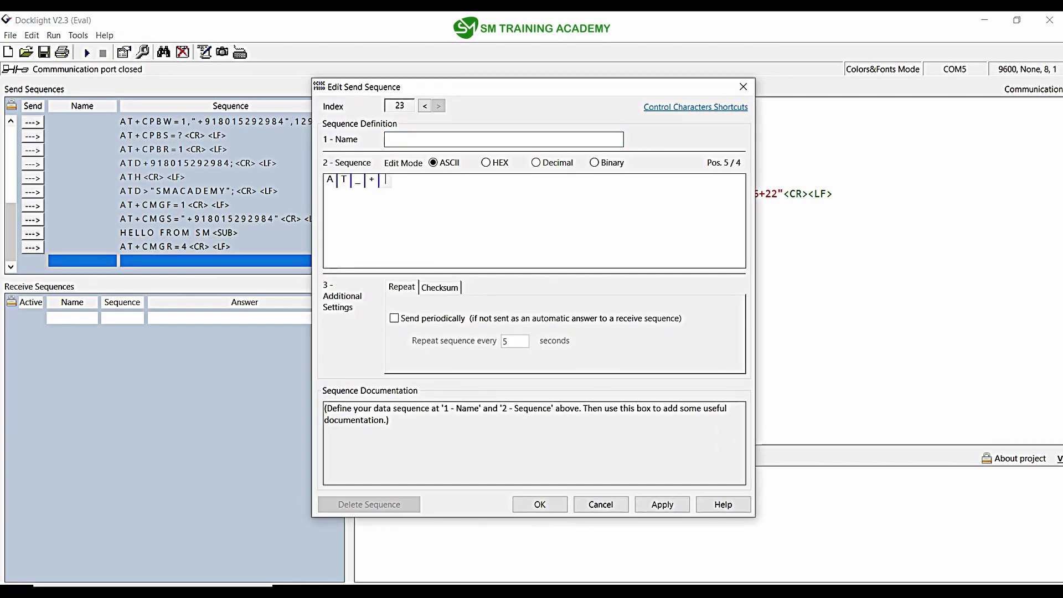
key("BackSpace")
key("BackSpace")
type("+CMGDA=\"DEL ALL")
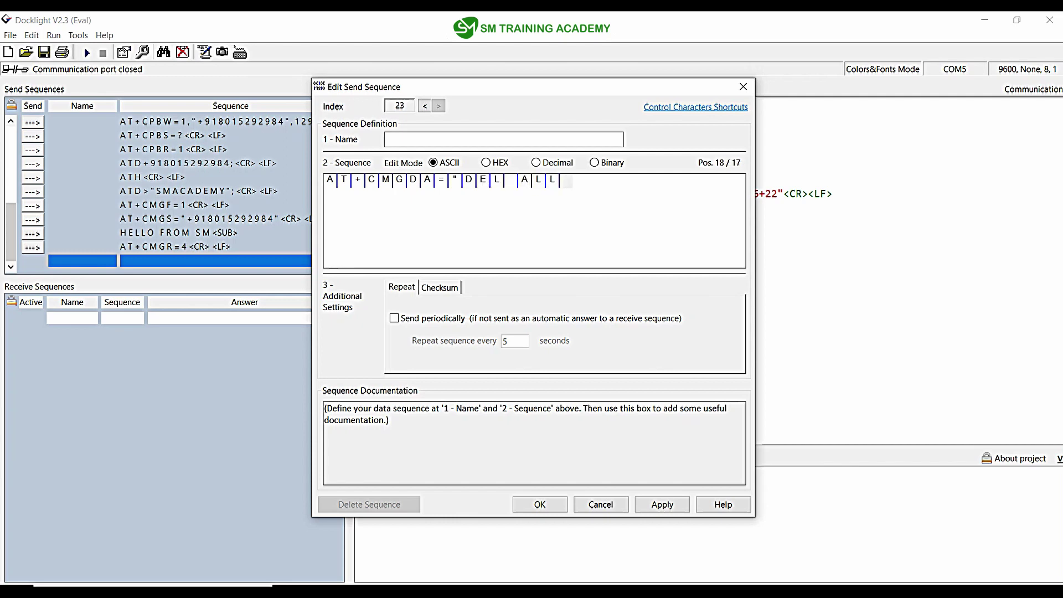
type("\"")
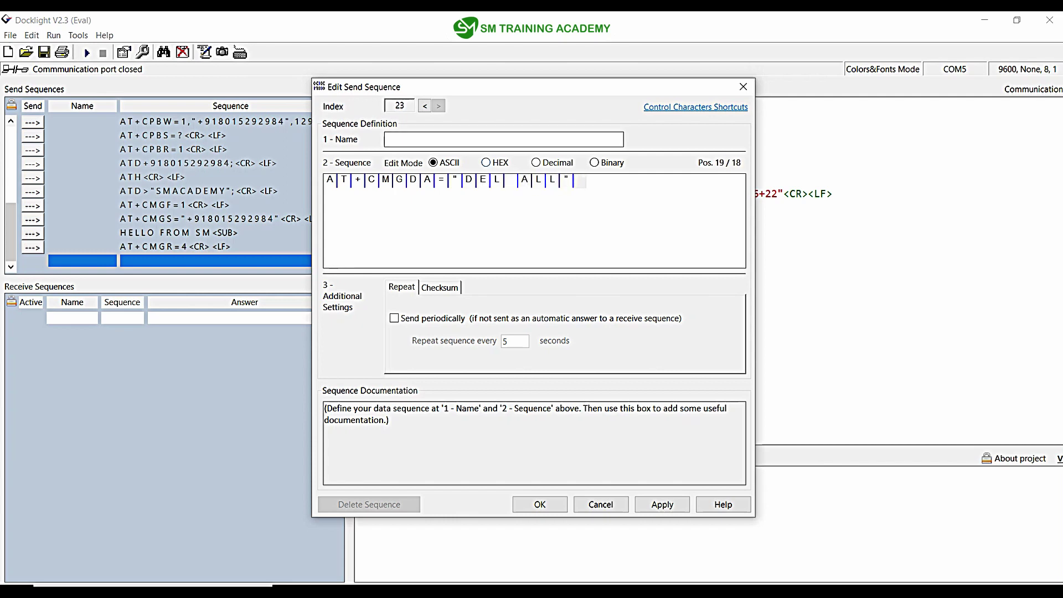
left_click(485, 162)
type("0A")
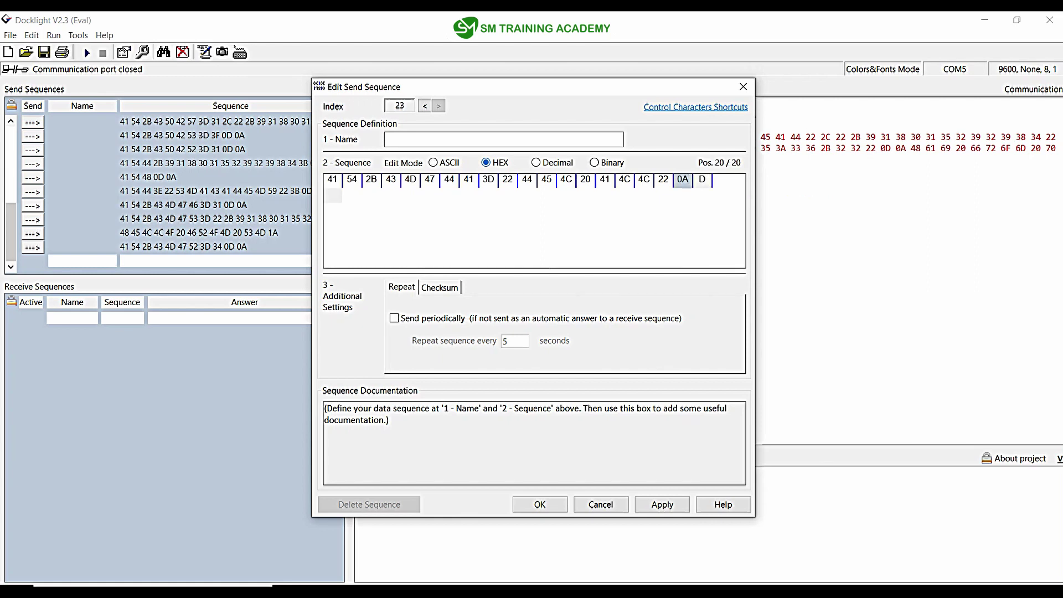